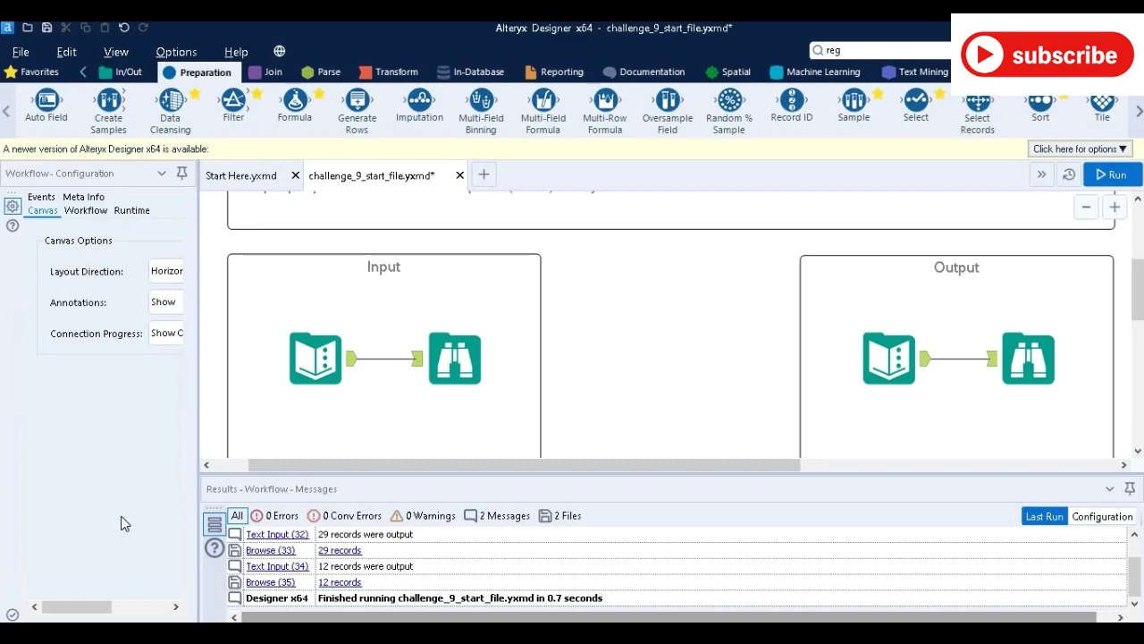
Step: Read the challenge description at the start of the canvas and run the starting workflow
scroll(513, 338, "up", 2)
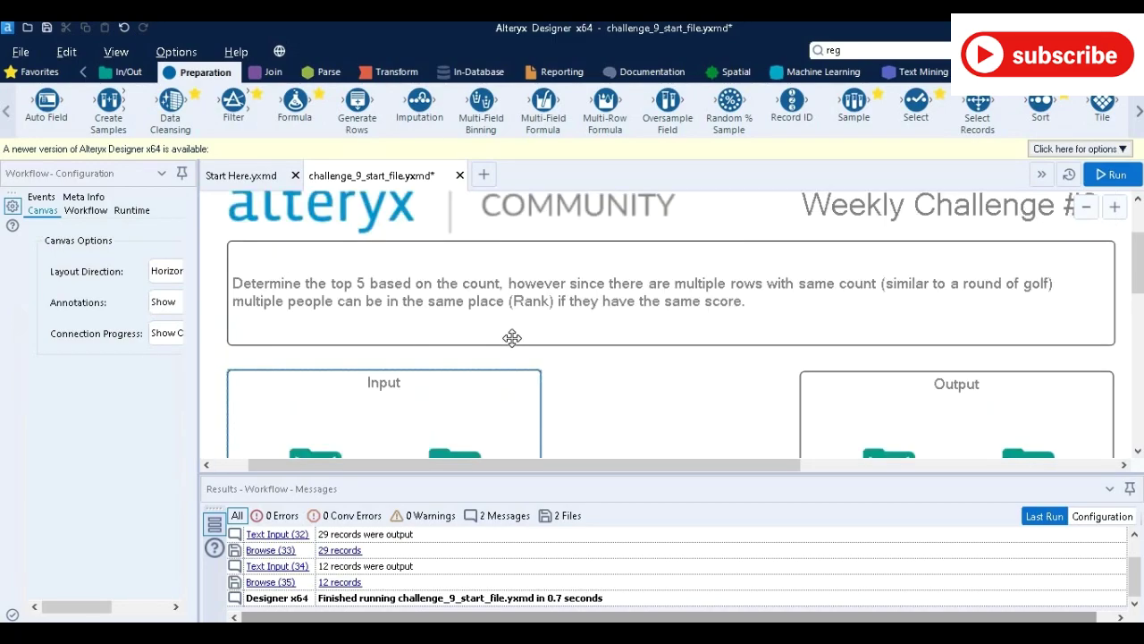
scroll(512, 338, "up", 1)
scroll(301, 370, "up", 1)
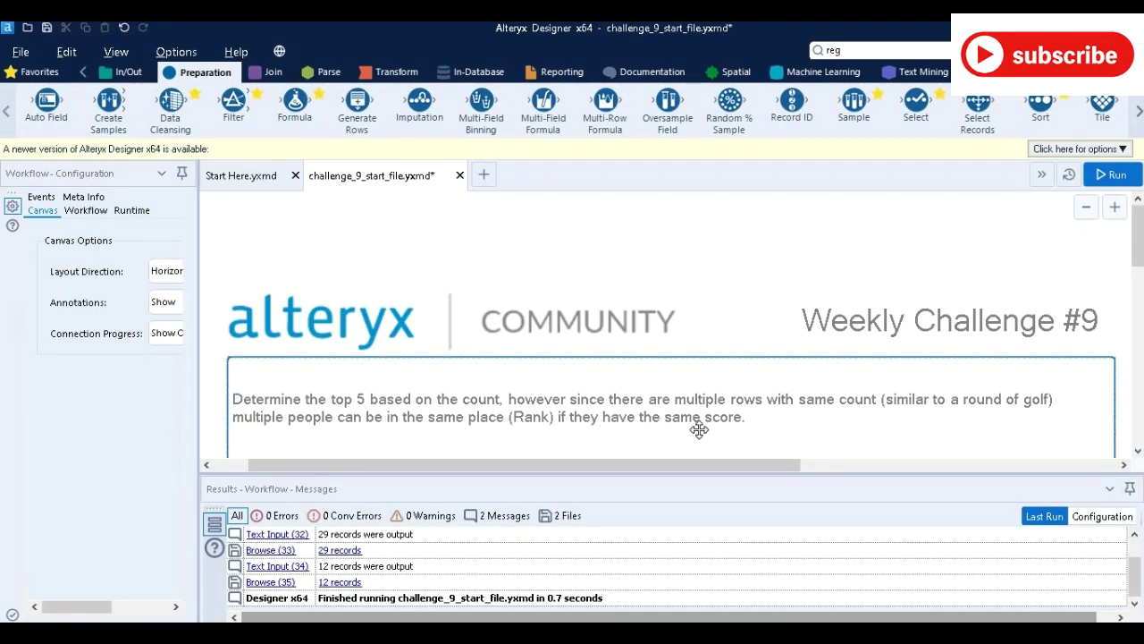
scroll(699, 430, "down", 3)
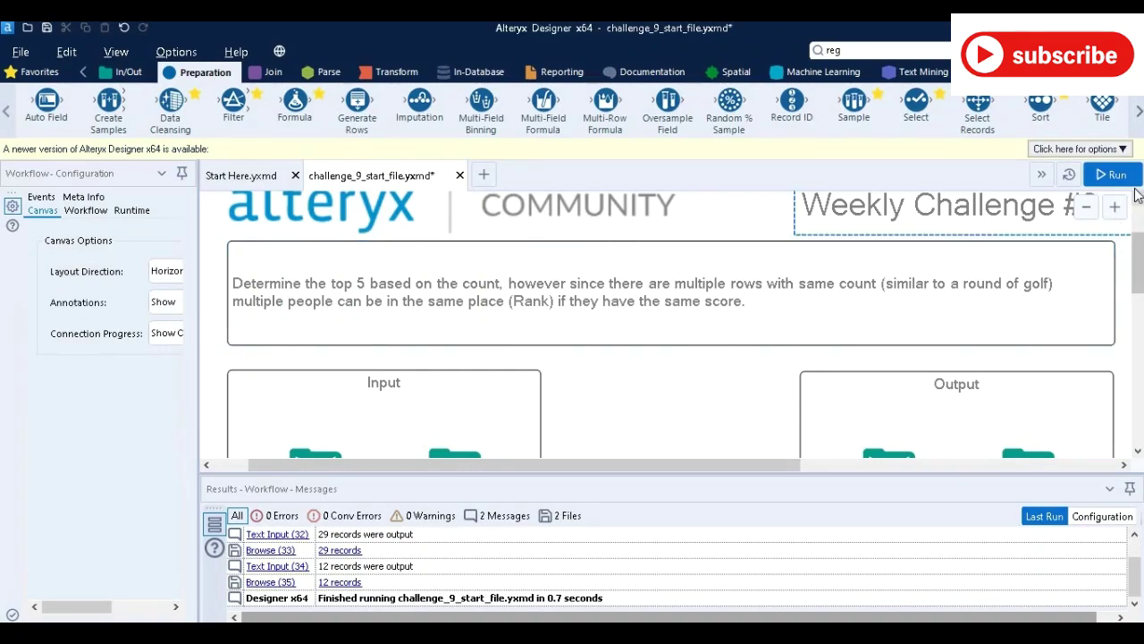
left_click(1101, 174)
left_click(669, 310)
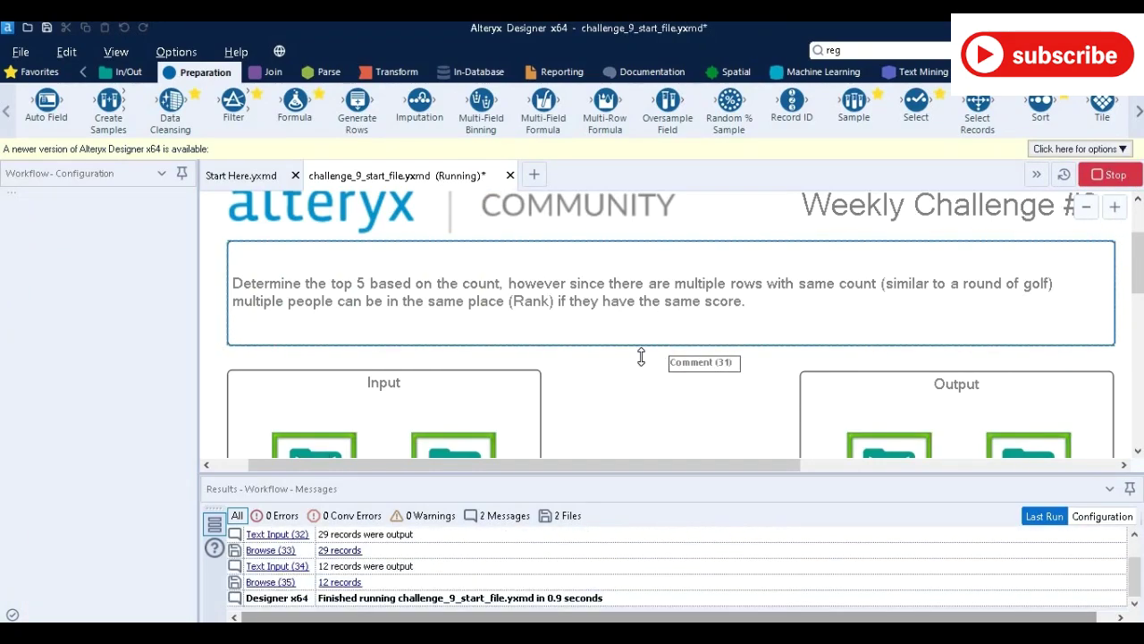
Step: Examine the supplied input records and the expected output with its count and Rank fields
scroll(638, 366, "down", 2)
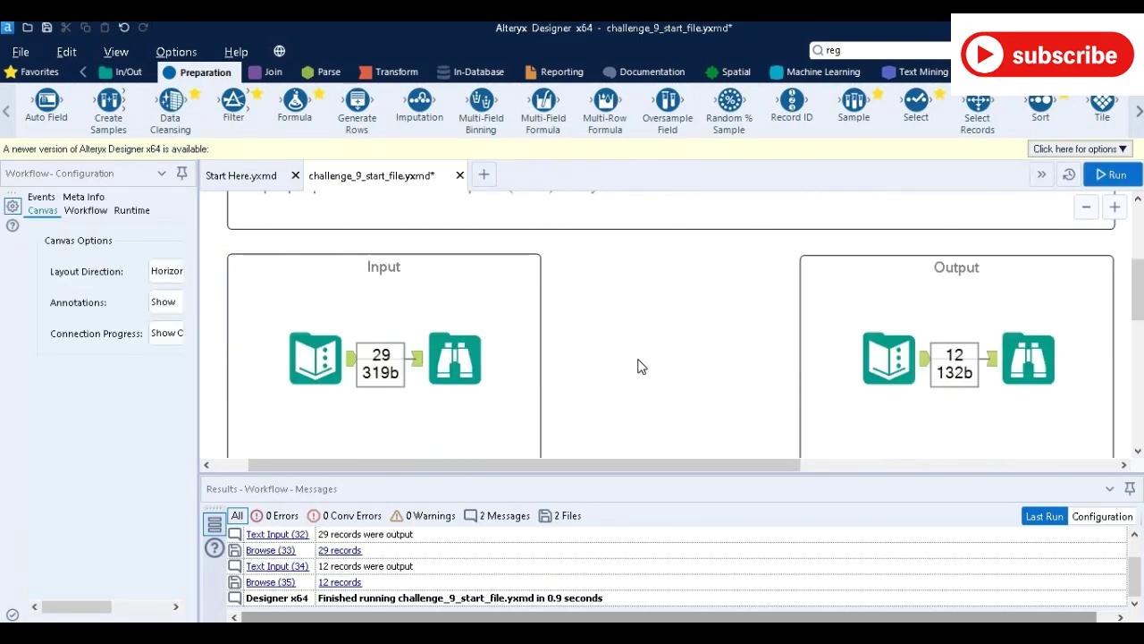
scroll(473, 340, "down", 2)
left_click(300, 245)
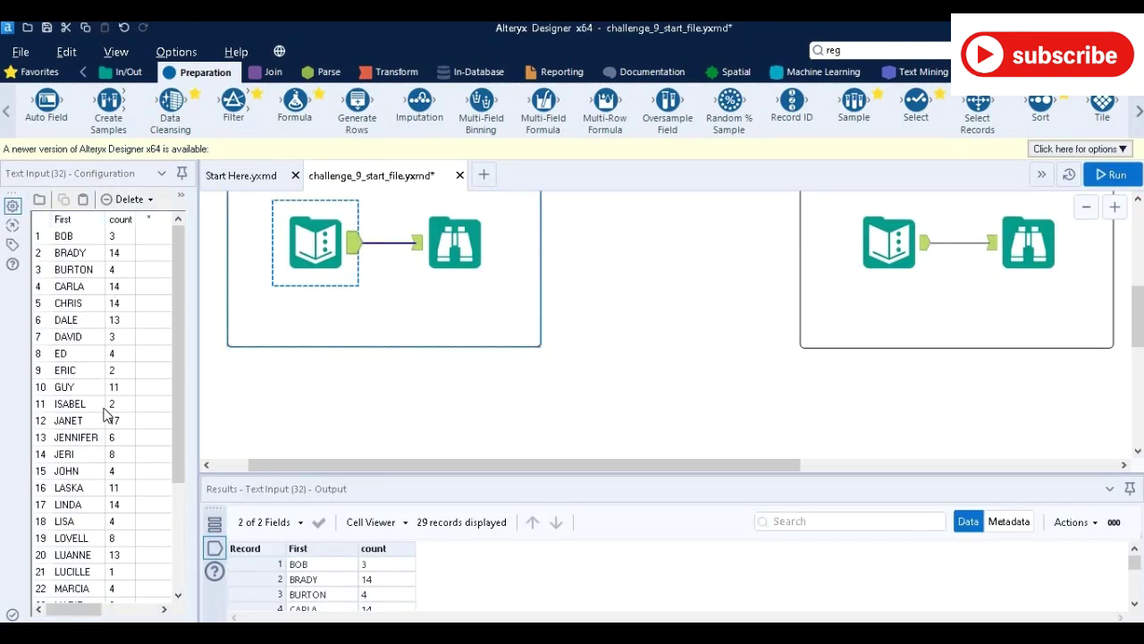
left_click(1042, 263)
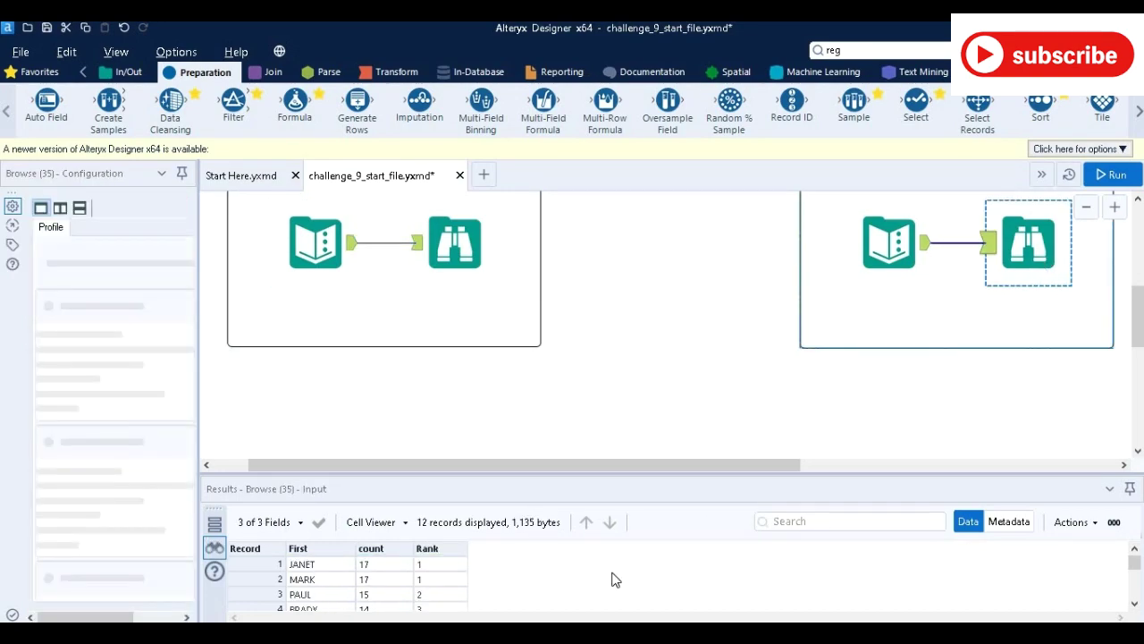
scroll(525, 556, "down", 3)
scroll(525, 556, "up", 3)
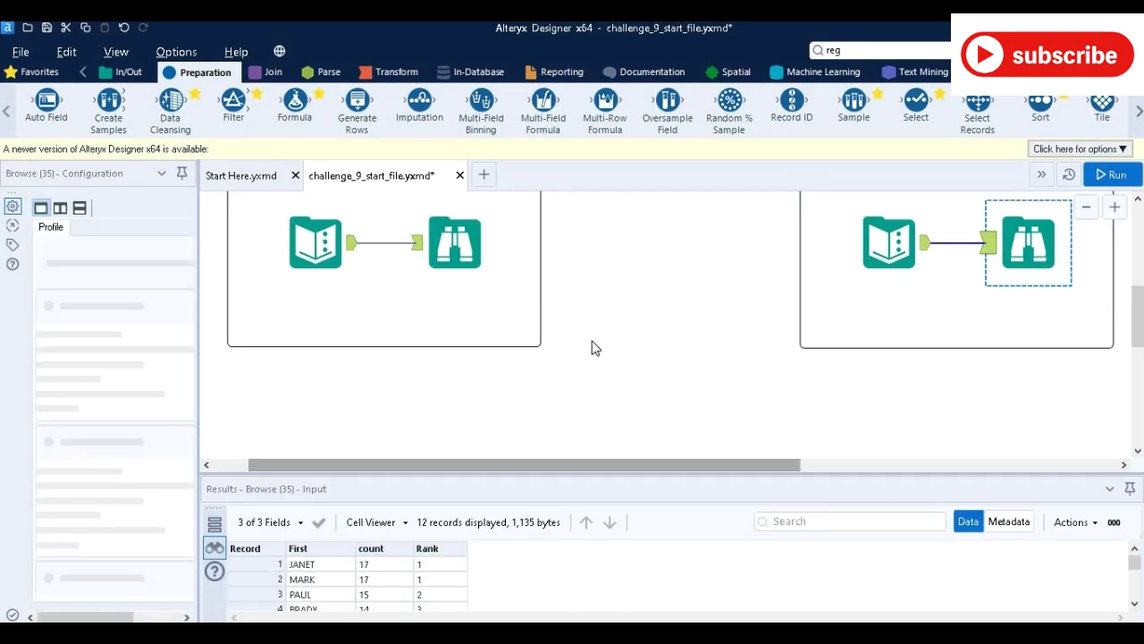
scroll(591, 339, "up", 1)
scroll(592, 347, "up", 1)
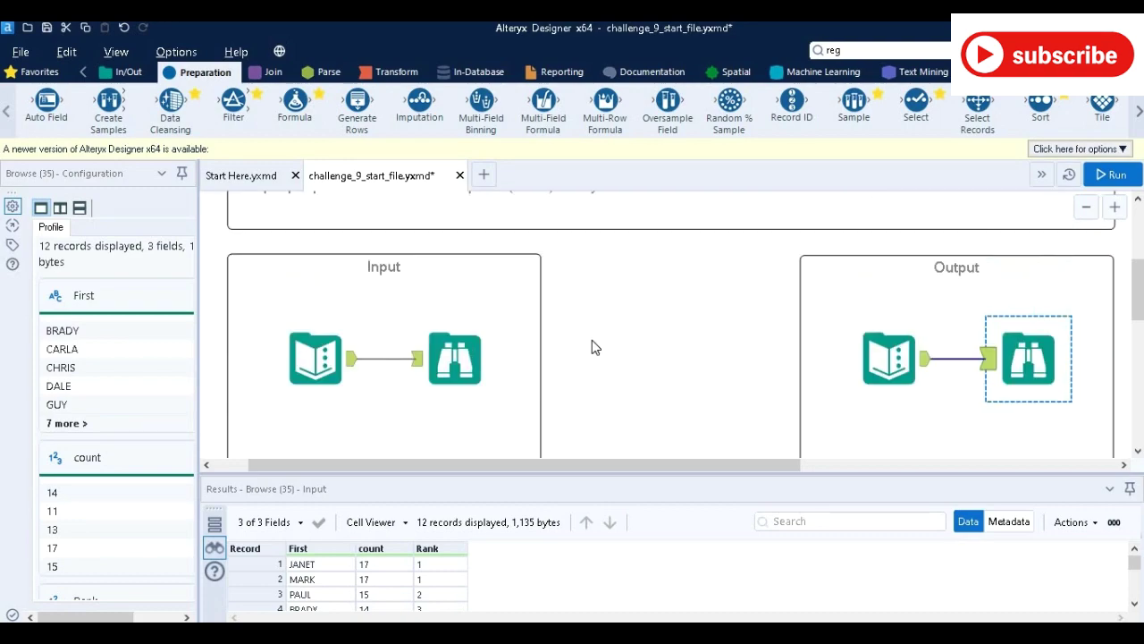
scroll(592, 347, "down", 1)
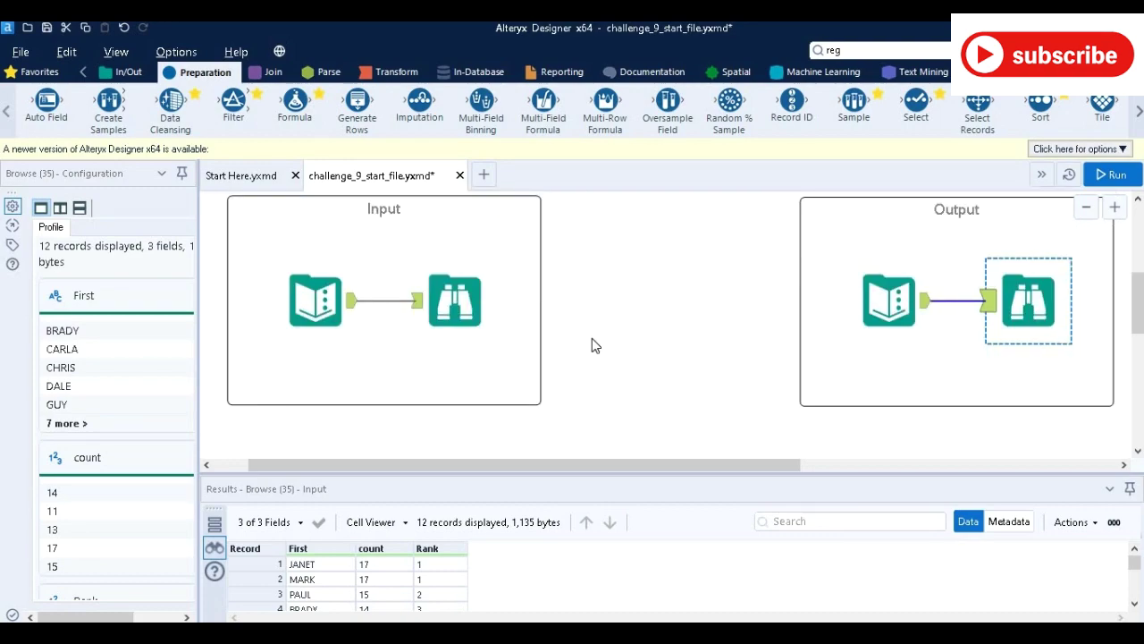
scroll(596, 345, "down", 3)
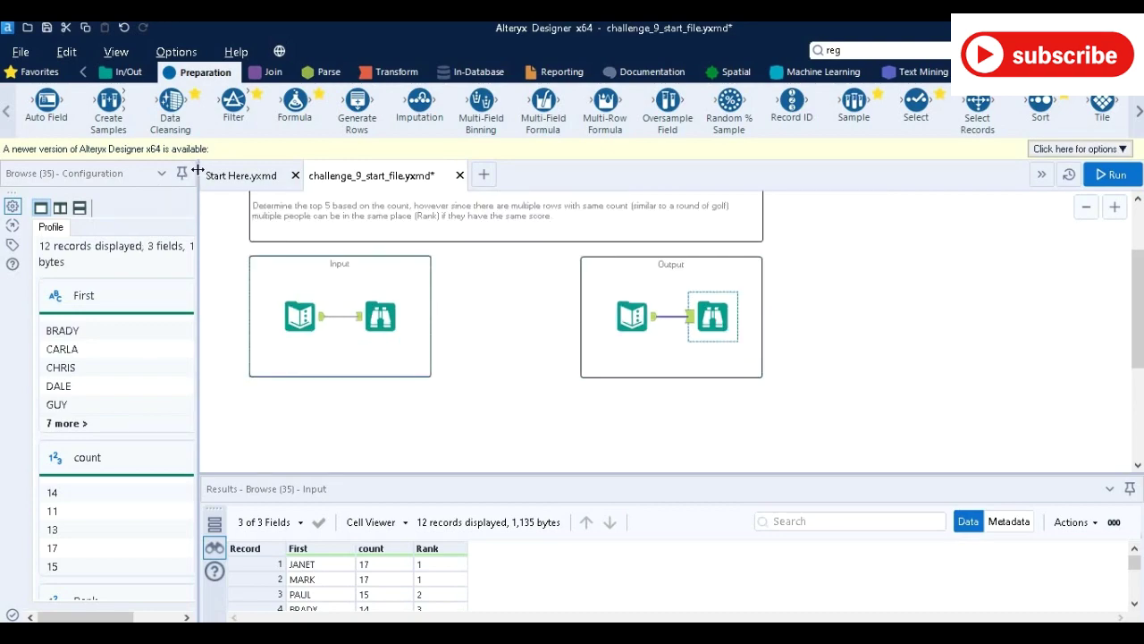
Step: Widen the configuration area, place a Sort tool below the Input container, and connect the input data to it
left_click_drag(199, 172, 240, 173)
left_click(338, 317)
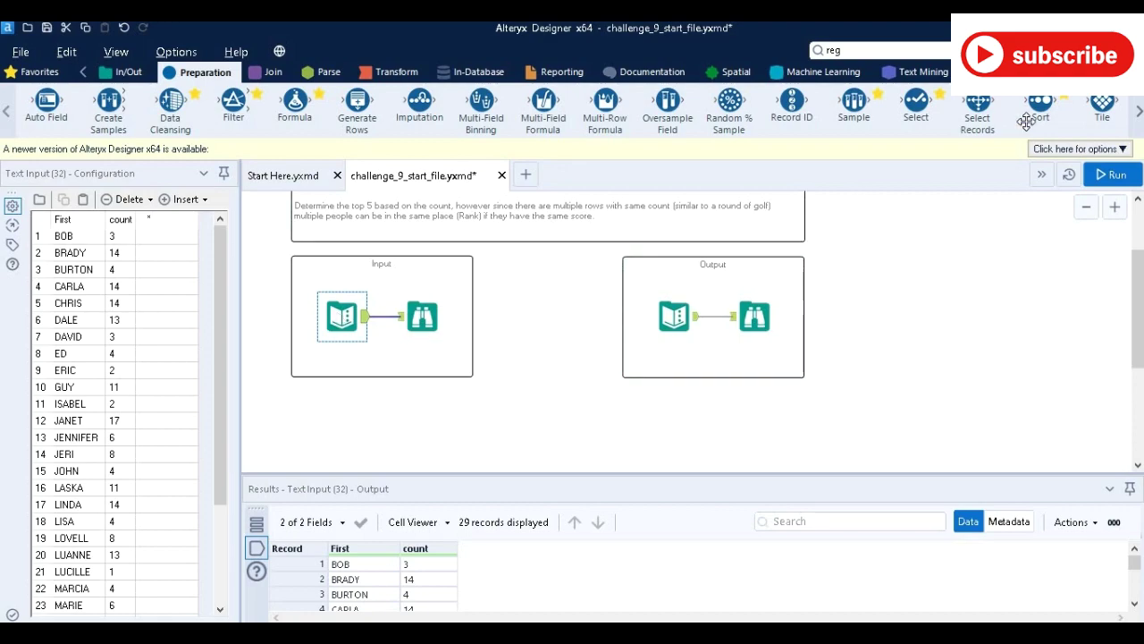
left_click_drag(1037, 103, 383, 407)
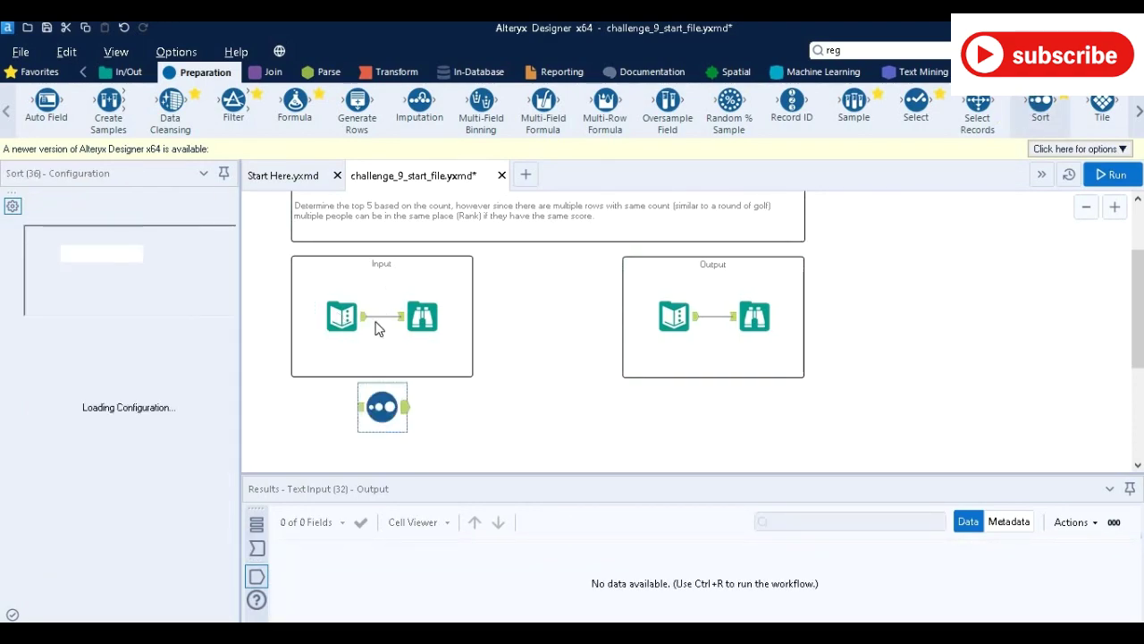
mouse_move(365, 317)
left_mouse_down()
mouse_move(351, 386)
mouse_move(364, 418)
mouse_move(359, 409)
left_mouse_up()
key("ctrl+r")
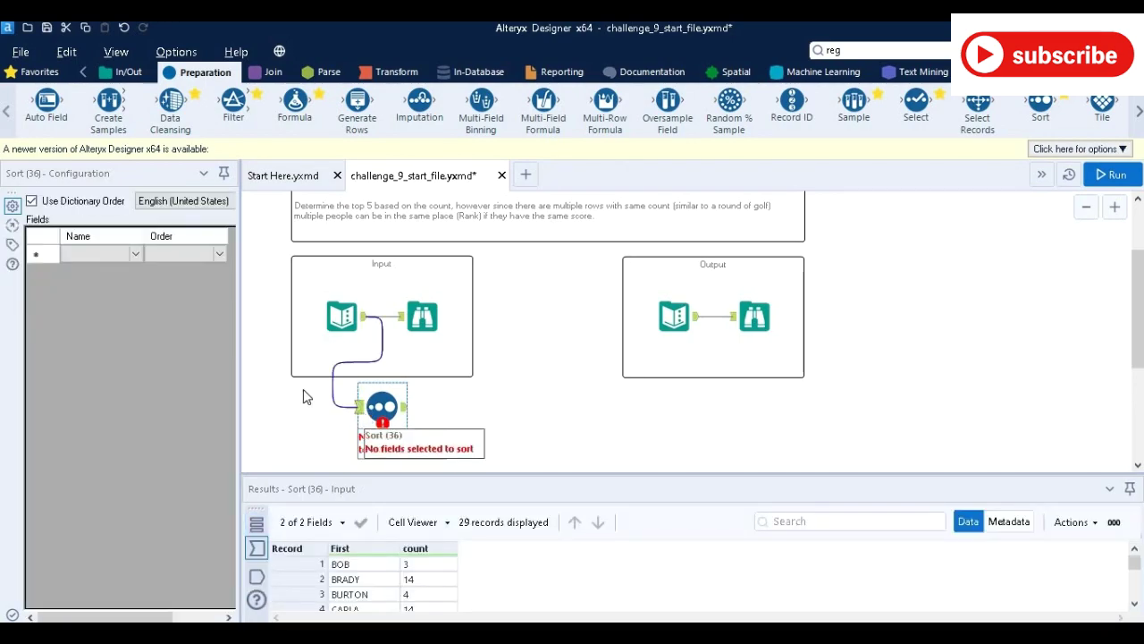
Step: Set the Sort tool to order records by count in Descending order and run the workflow
left_click(137, 254)
left_click(128, 282)
left_click(215, 256)
left_click(207, 278)
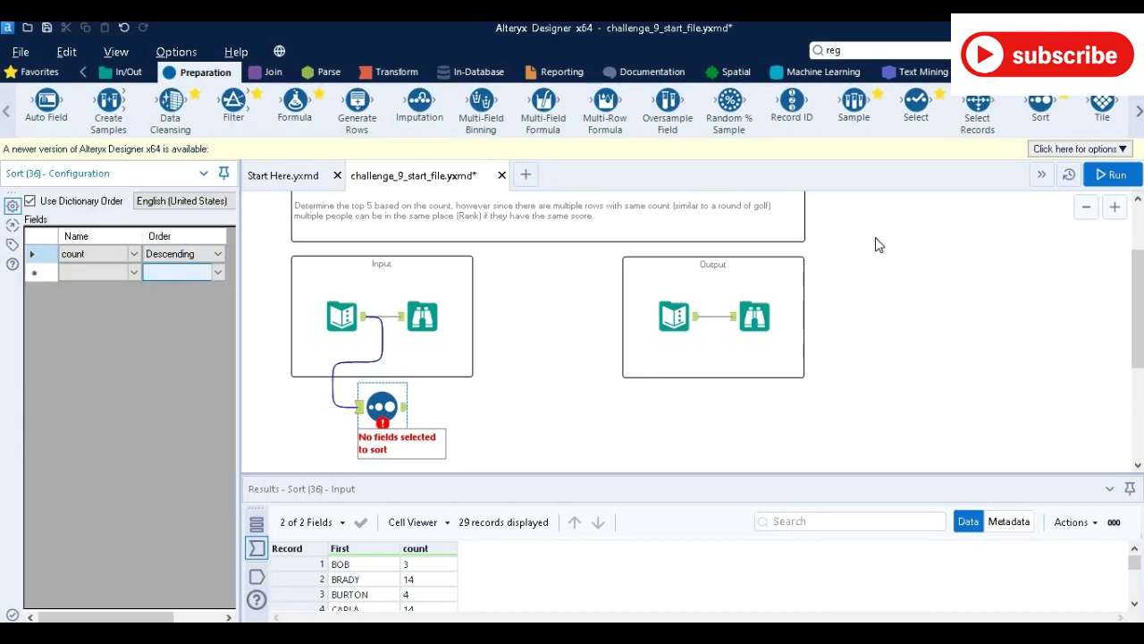
left_click(1098, 181)
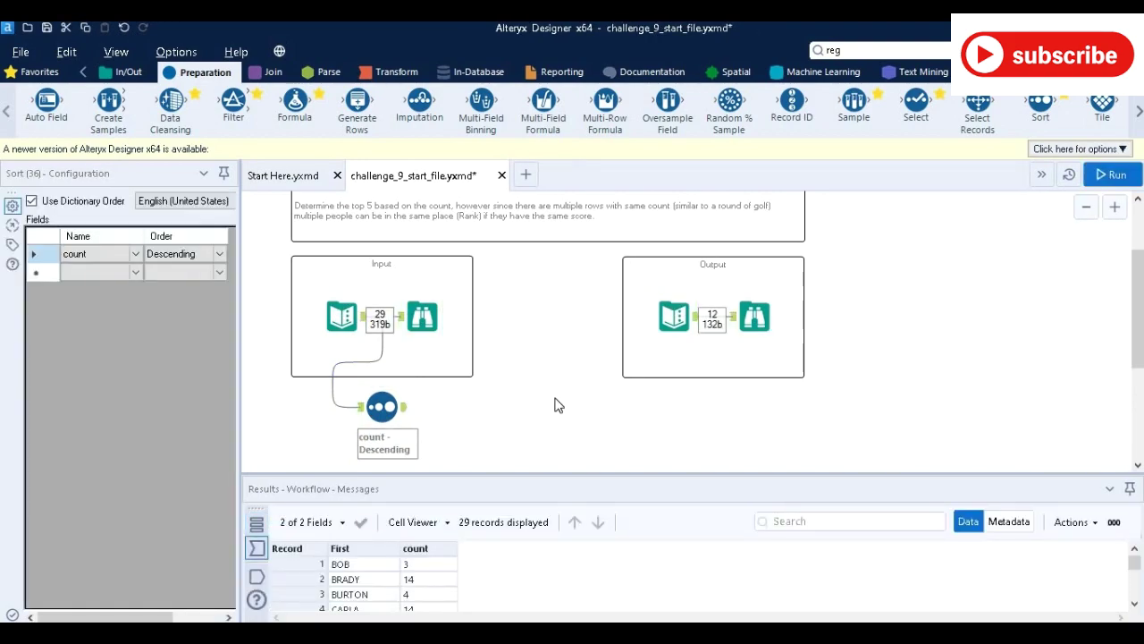
Step: Review the records in the Sort tool's output
left_click(402, 413)
left_click(404, 412)
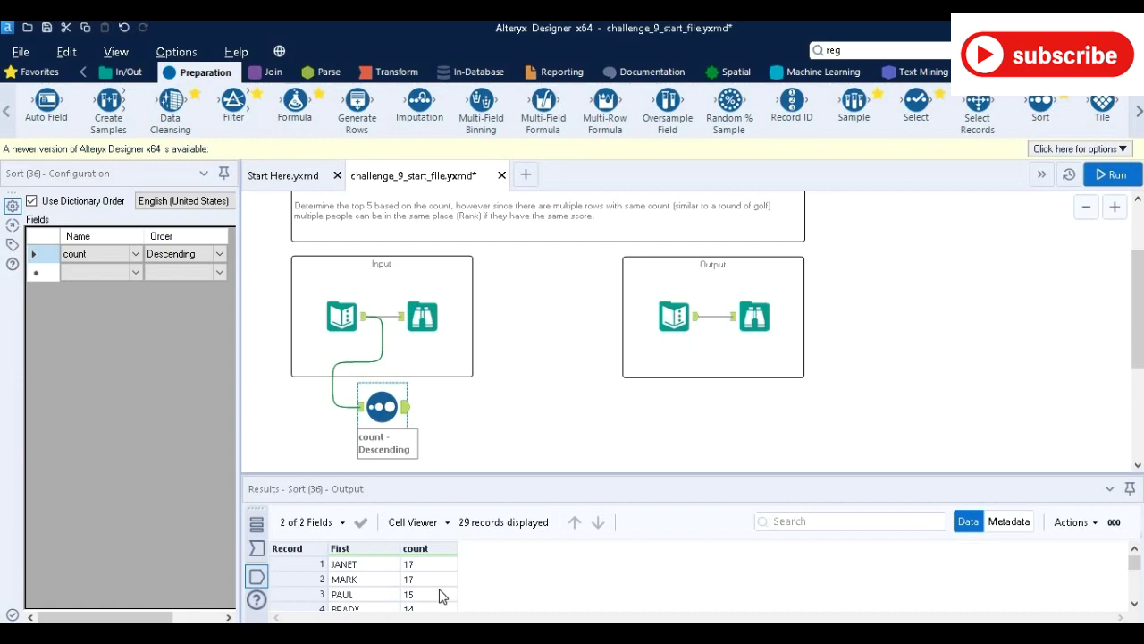
scroll(440, 596, "down", 1)
scroll(440, 597, "down", 3)
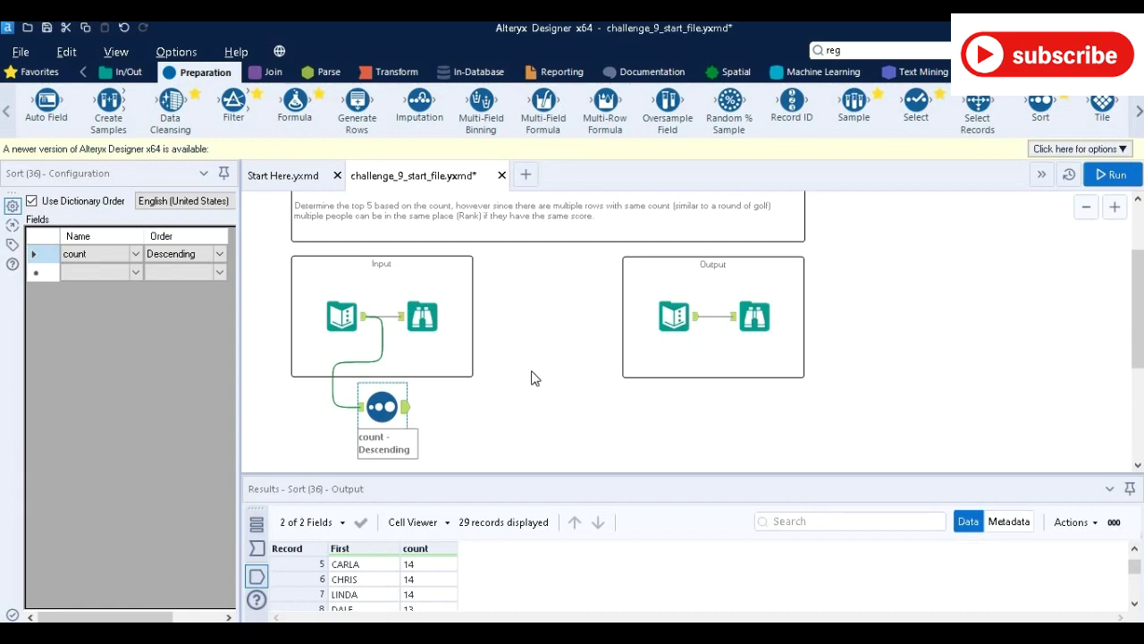
Step: Add a Multi-Row Formula tool after the Sort tool and name its new field Rank
left_click_drag(605, 103, 462, 410)
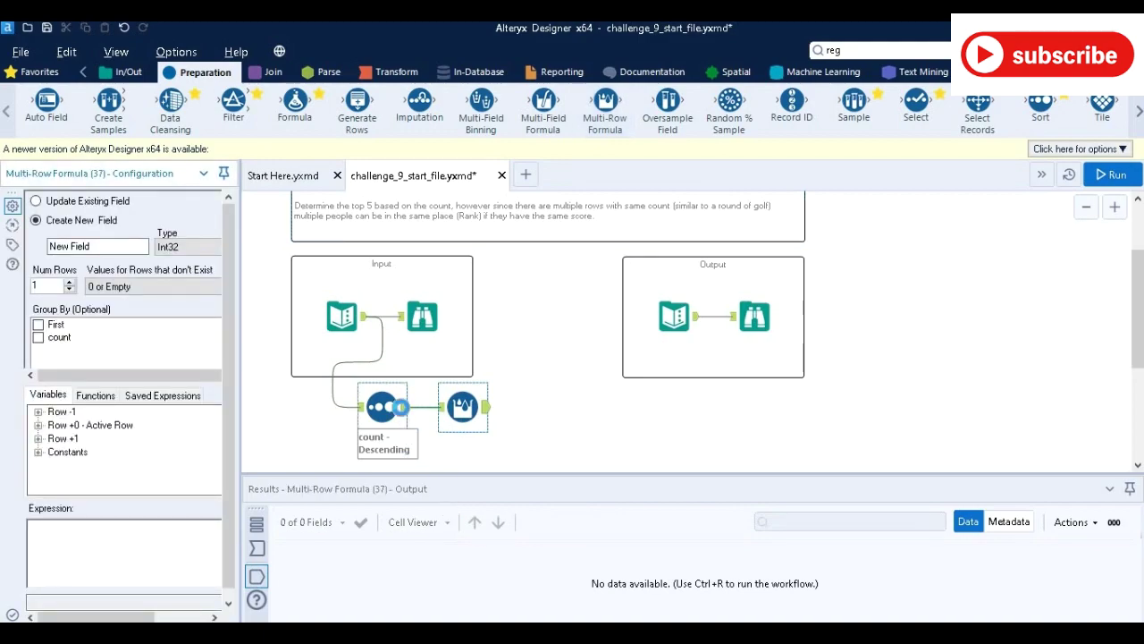
left_click(384, 407)
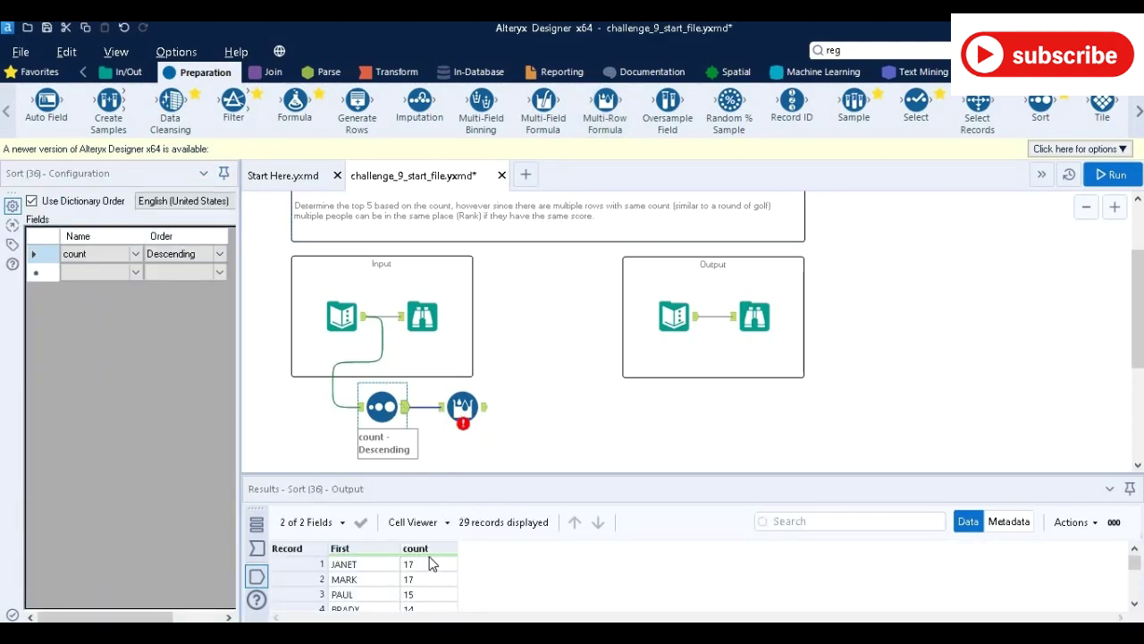
left_click(468, 407)
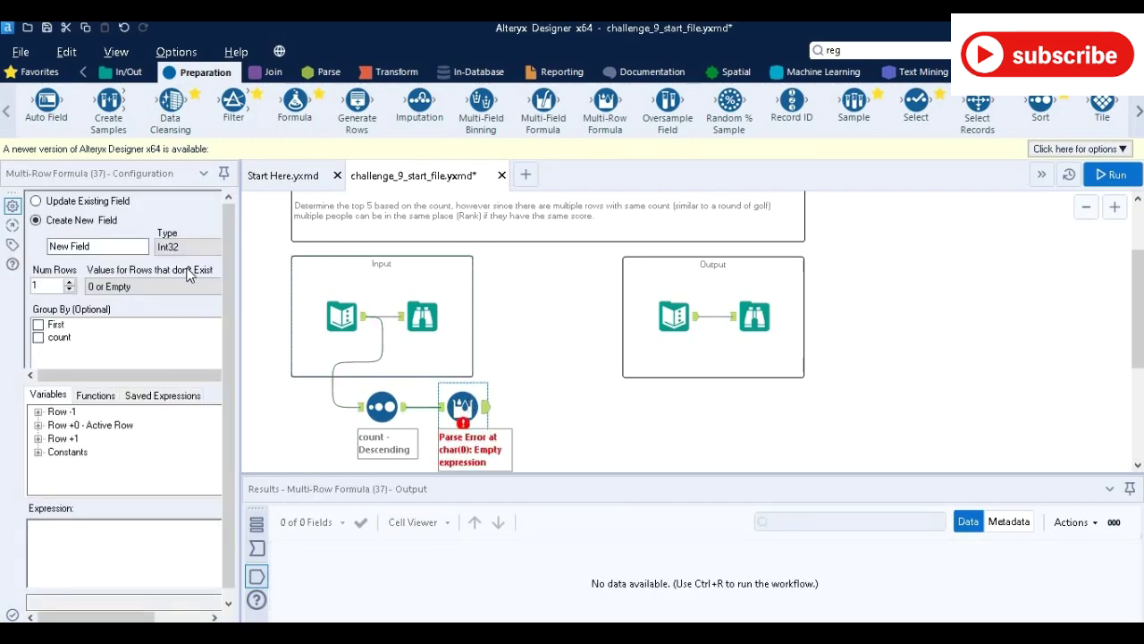
left_click(107, 246)
left_click_drag(107, 246, 48, 247)
type("Rank")
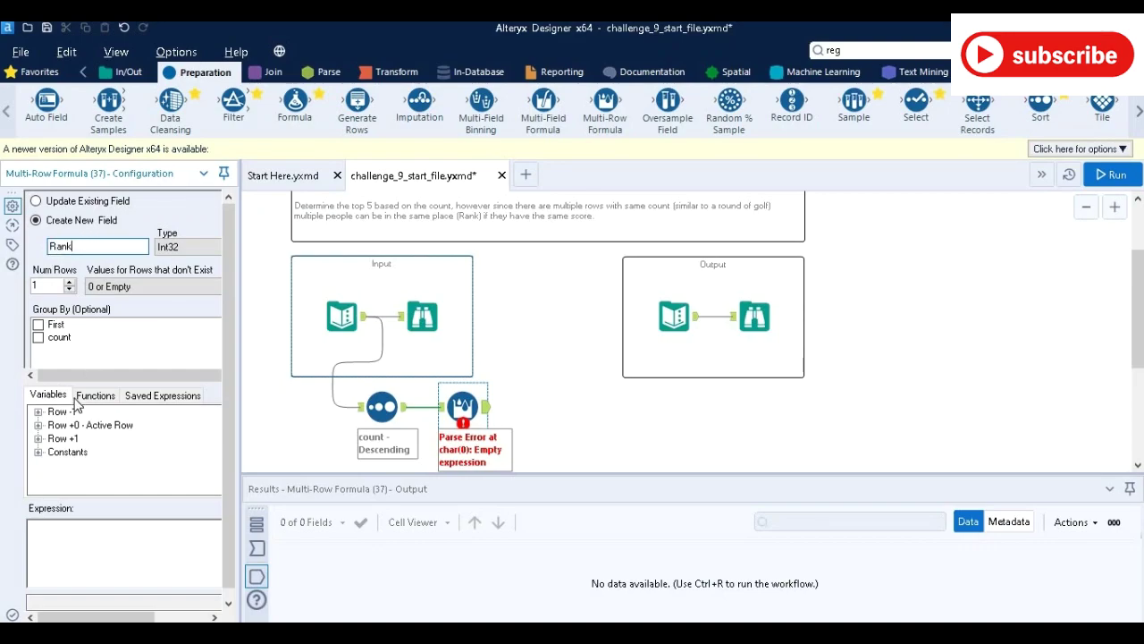
Step: Start the Rank expression with an IF conditional that tests whether [count] equals [Row-1:count]
left_click(100, 396)
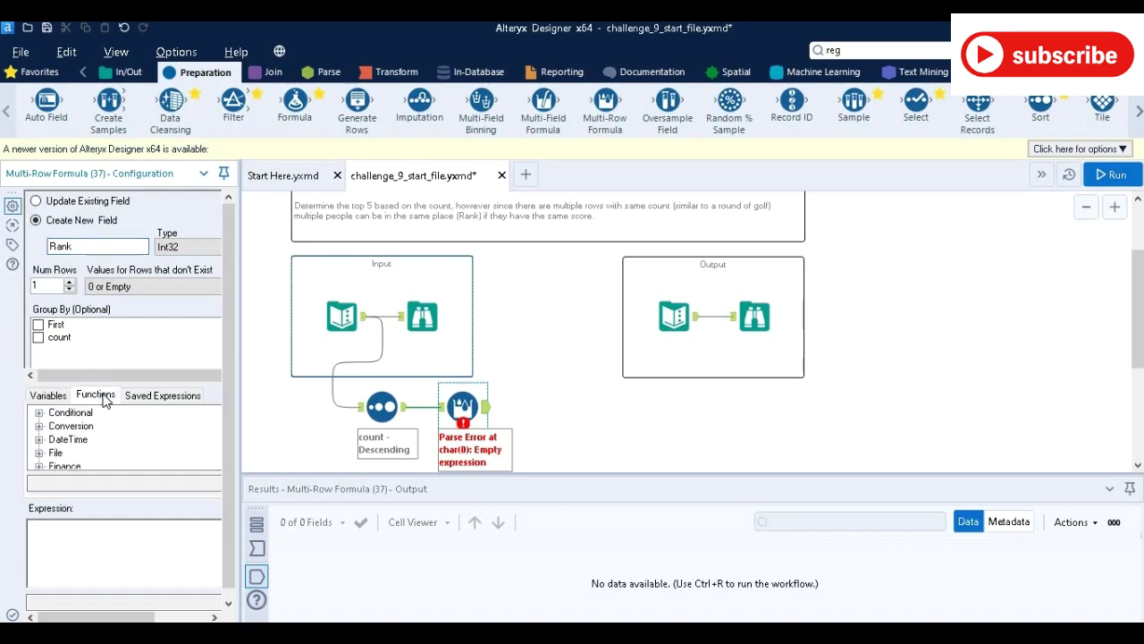
left_click(38, 412)
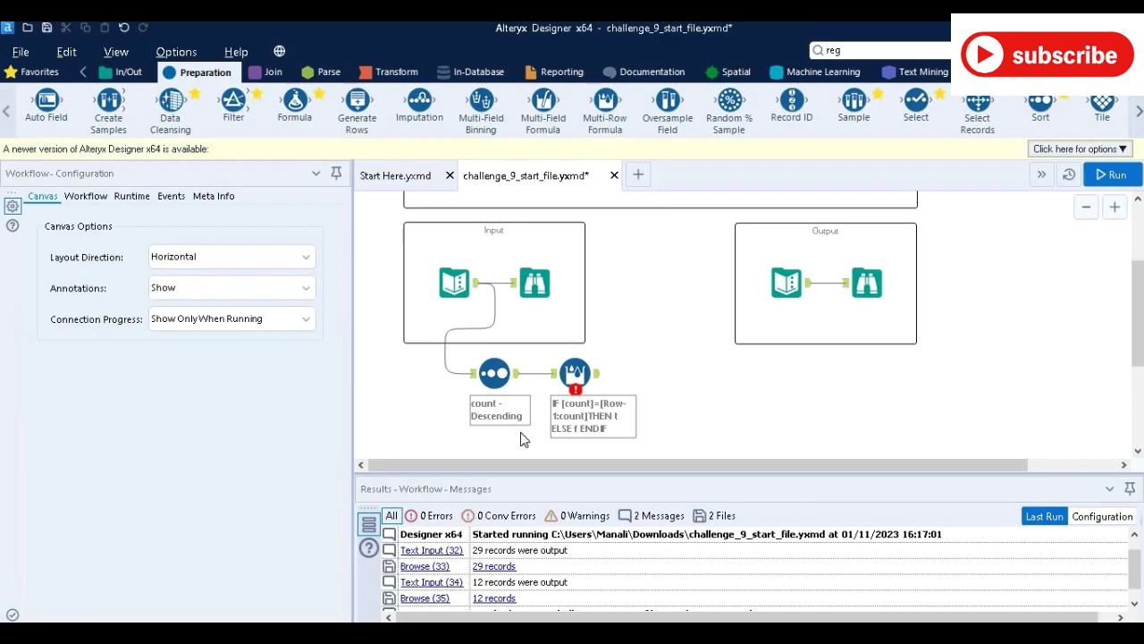
left_click(575, 377)
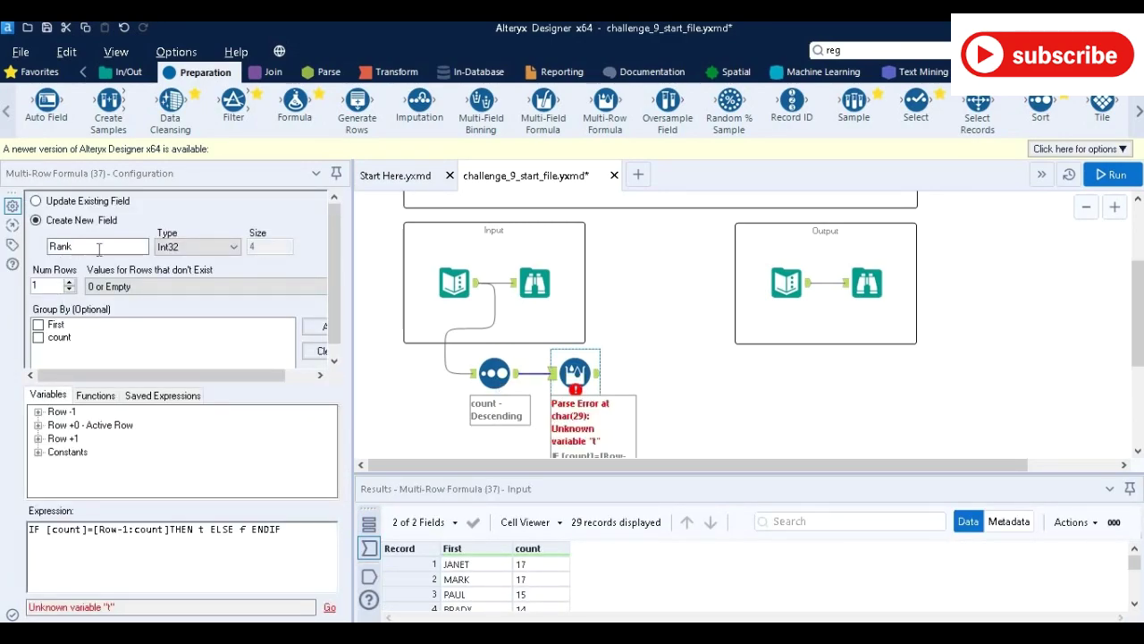
left_click(78, 249)
left_click(96, 546)
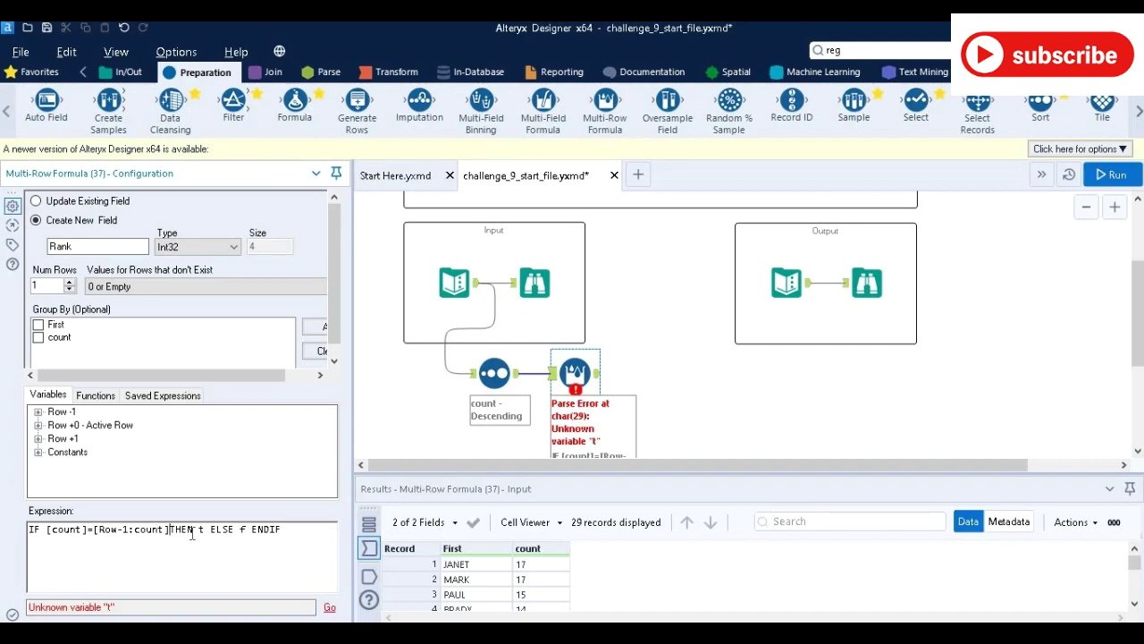
Step: Complete the Rank expression so that it returns [Row-1:Rank] for THEN and [Row-1:Rank]+1 for ELSE
key("BackSpace")
left_click(37, 411)
double_click(80, 451)
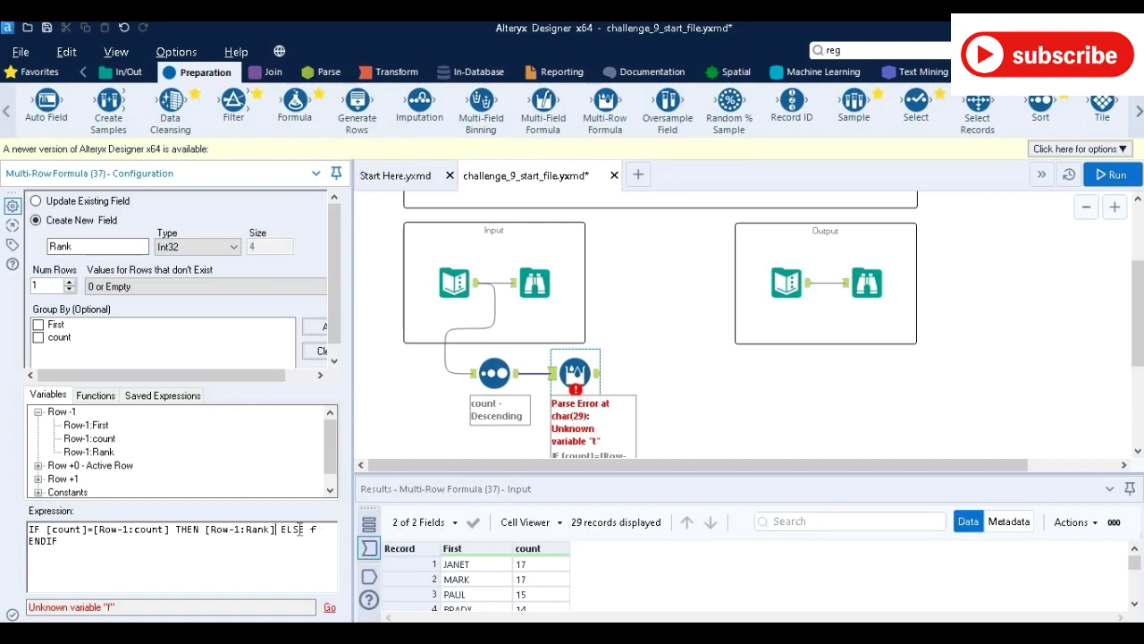
key("End")
key("BackSpace")
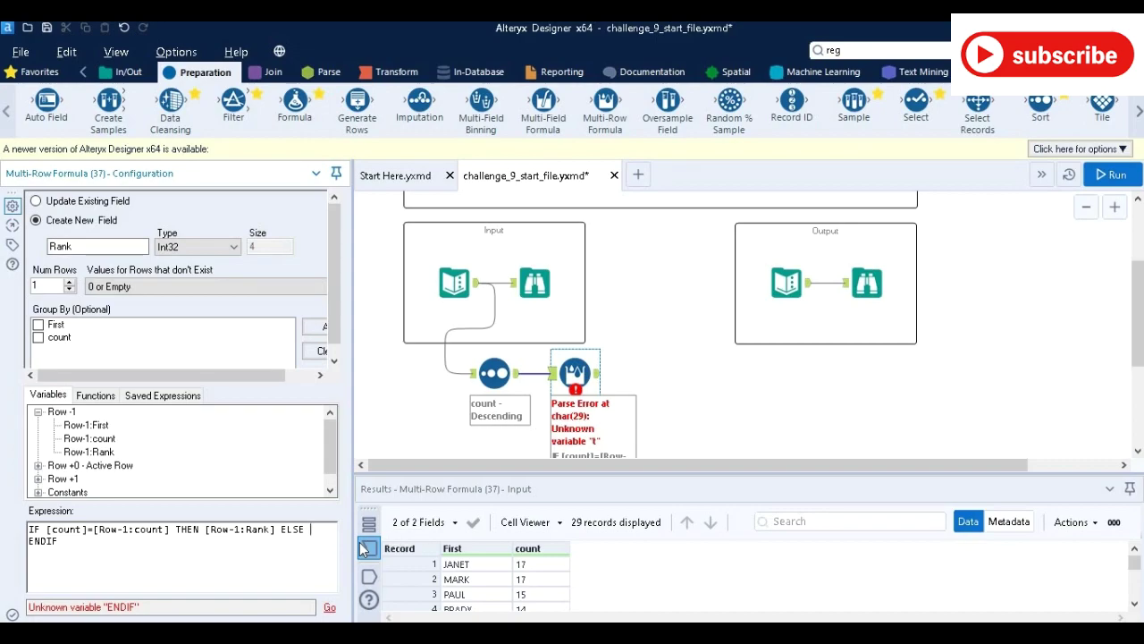
double_click(94, 452)
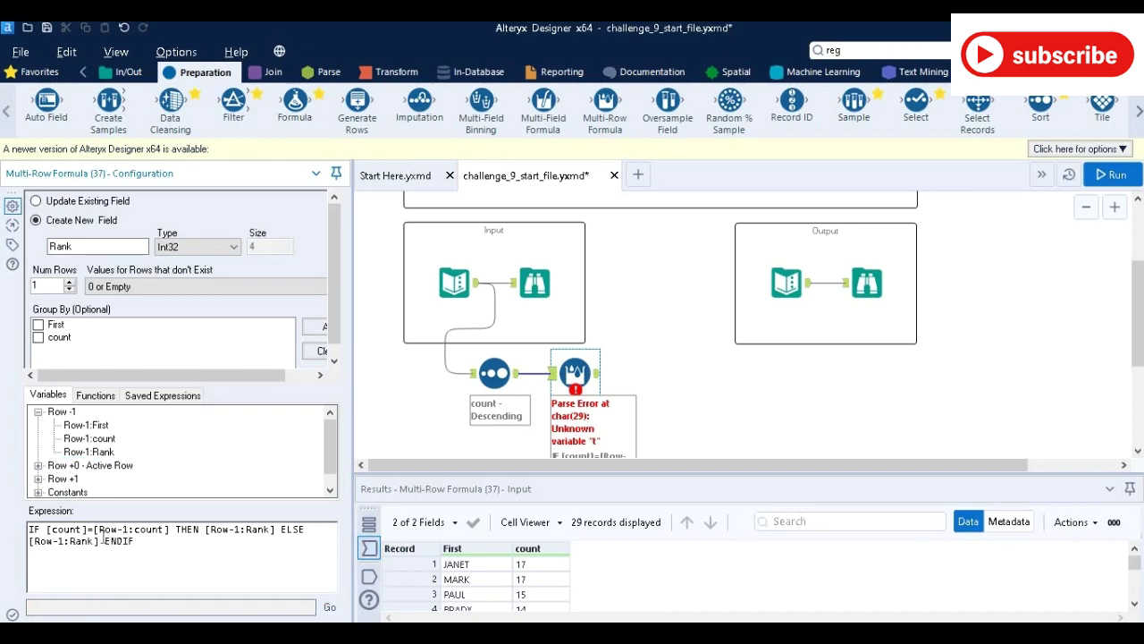
type("+1")
Step: Run the workflow and review the ranks in the Multi-Row Formula output against the challenge description
left_click(888, 405)
key("ctrl+r")
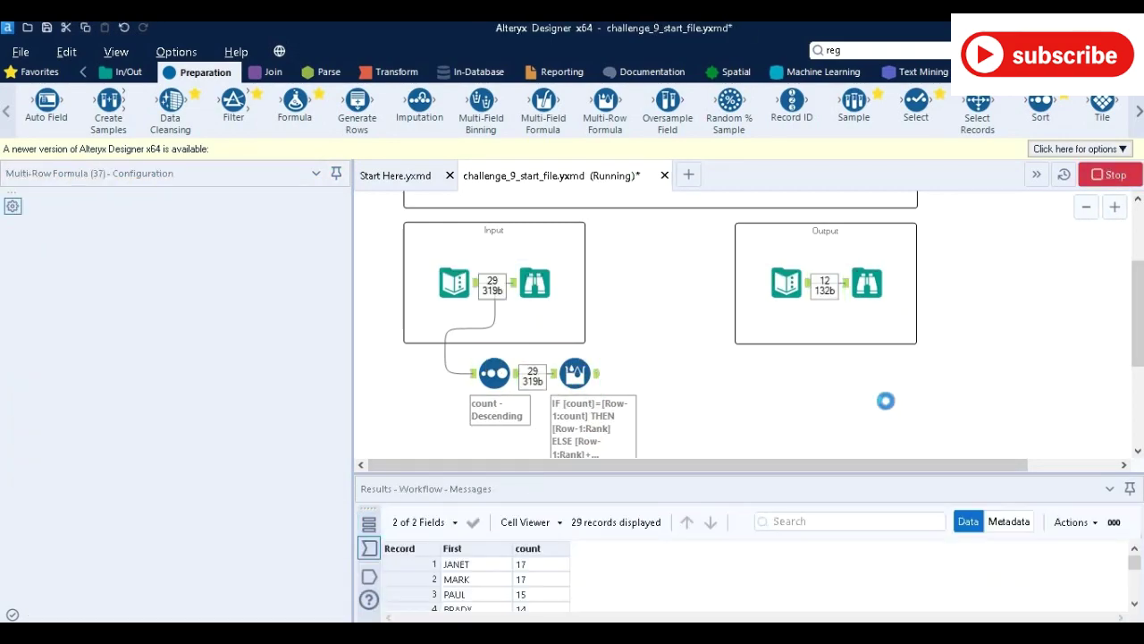
left_click(598, 373)
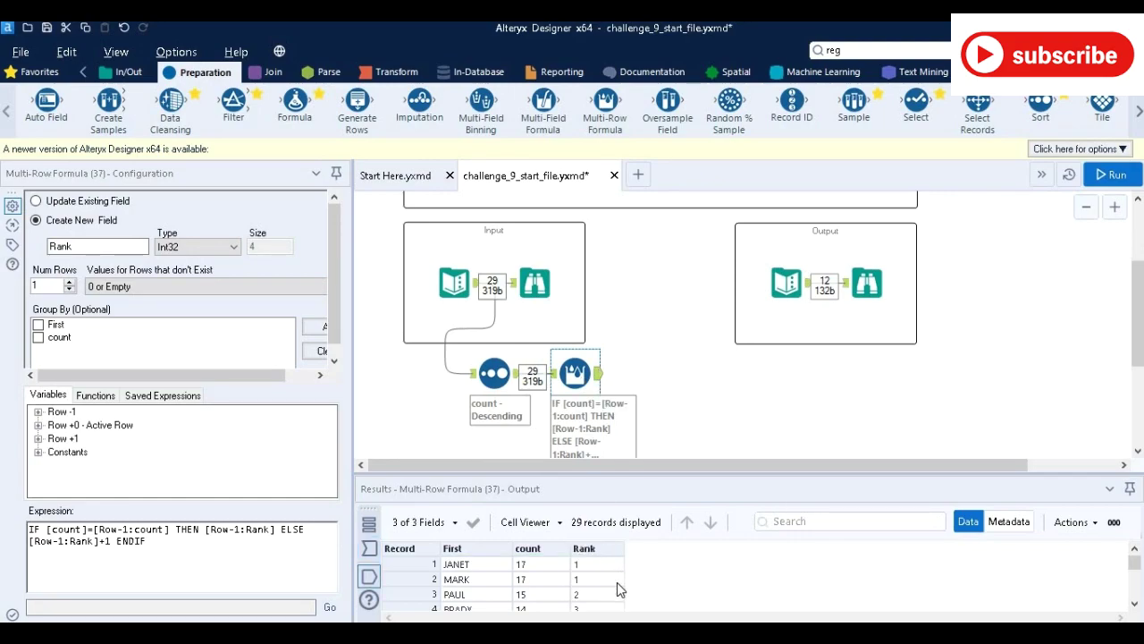
scroll(617, 582, "down", 4)
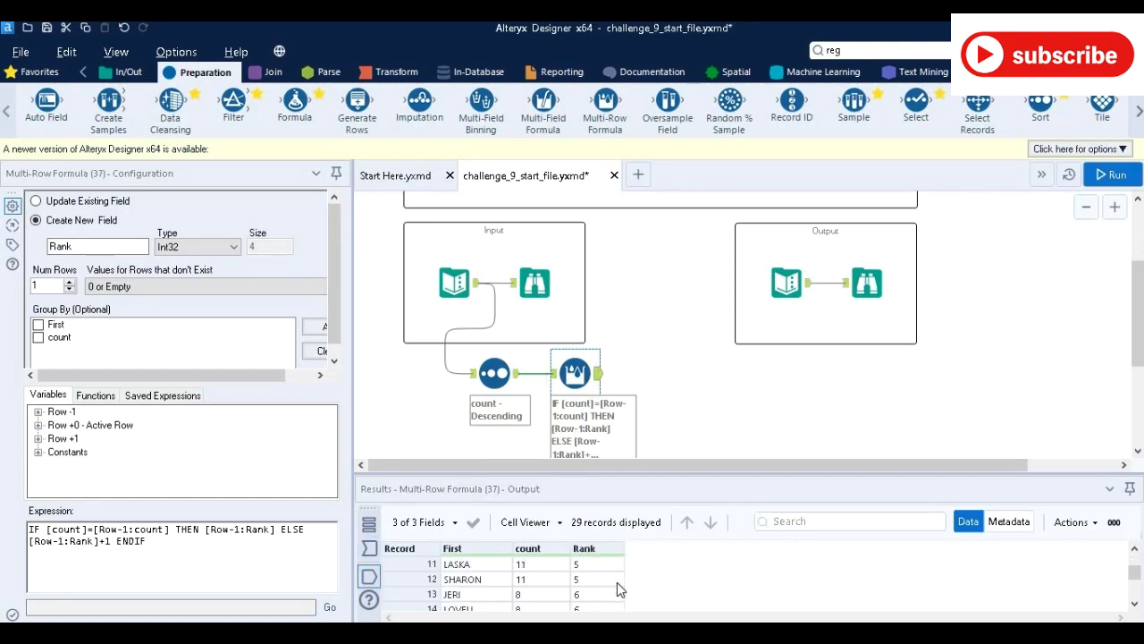
scroll(617, 582, "down", 5)
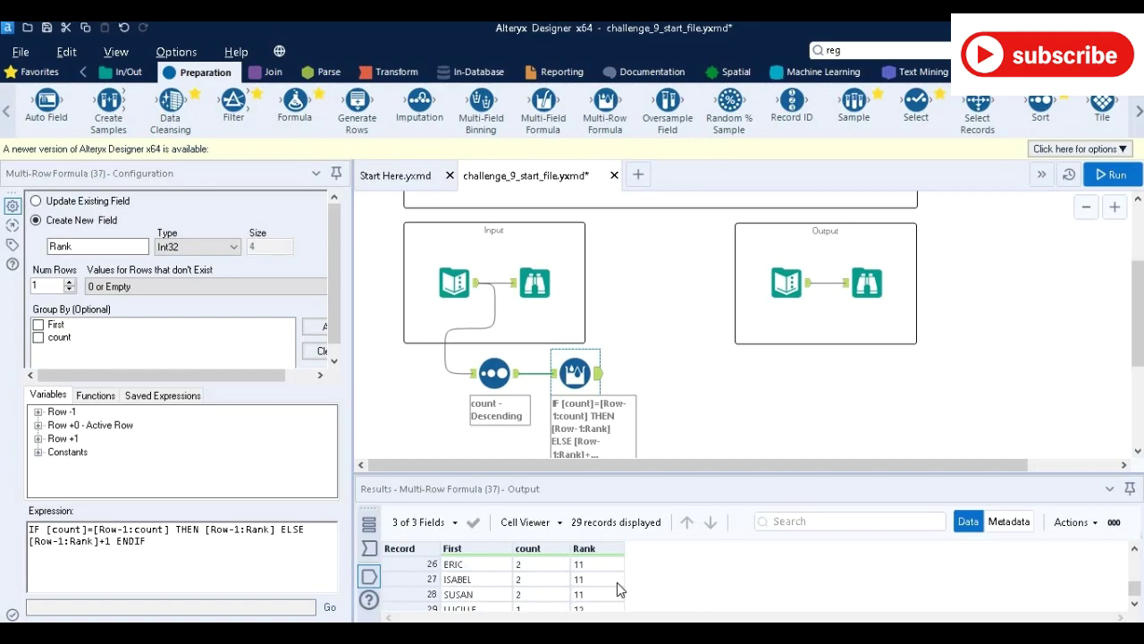
scroll(616, 582, "up", 7)
scroll(667, 378, "up", 3)
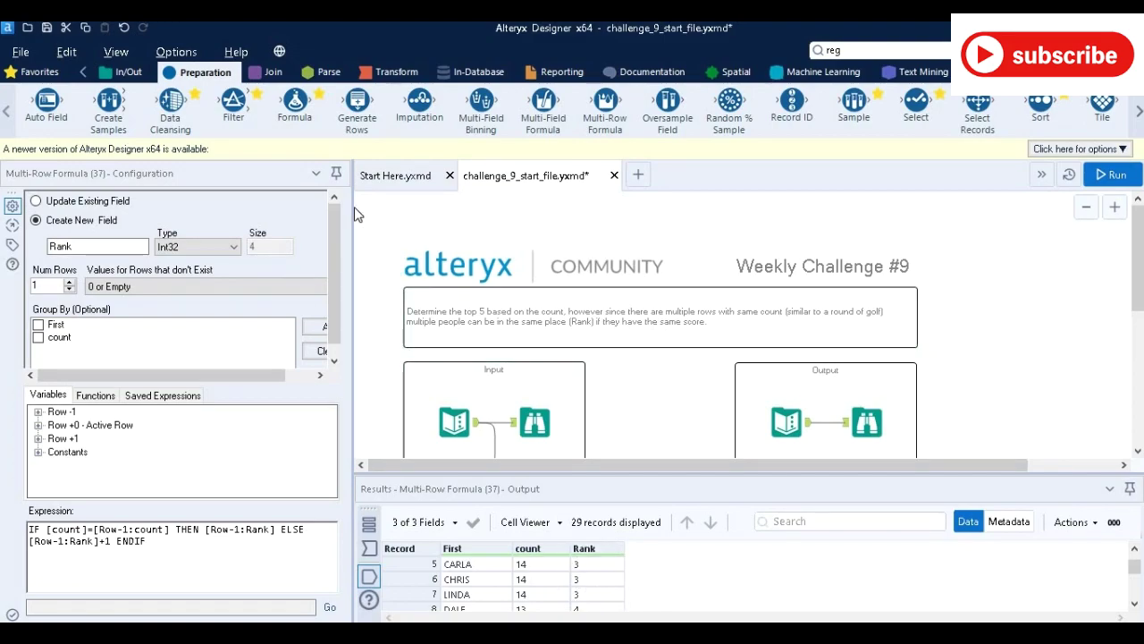
Step: Add a Filter tool to the canvas and connect it after the Multi-Row Formula tool
left_click_drag(242, 108, 657, 426)
scroll(658, 358, "down", 3)
left_click_drag(674, 302, 660, 379)
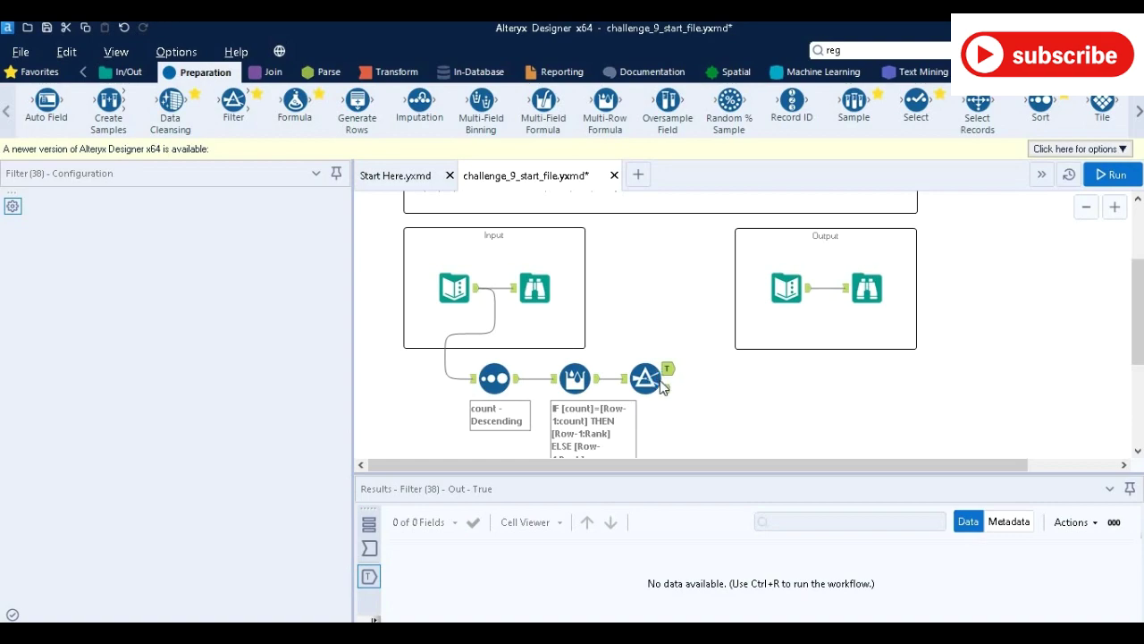
Step: Configure the Filter tool with a basic filter that keeps records where Rank <= 5
left_click(661, 387)
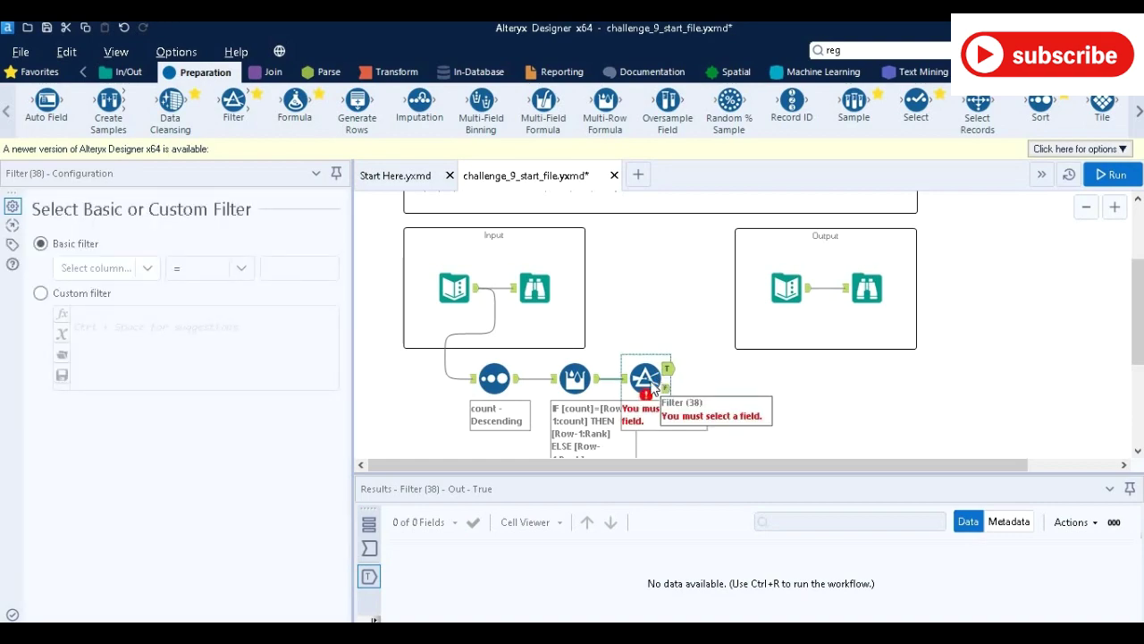
left_click(151, 275)
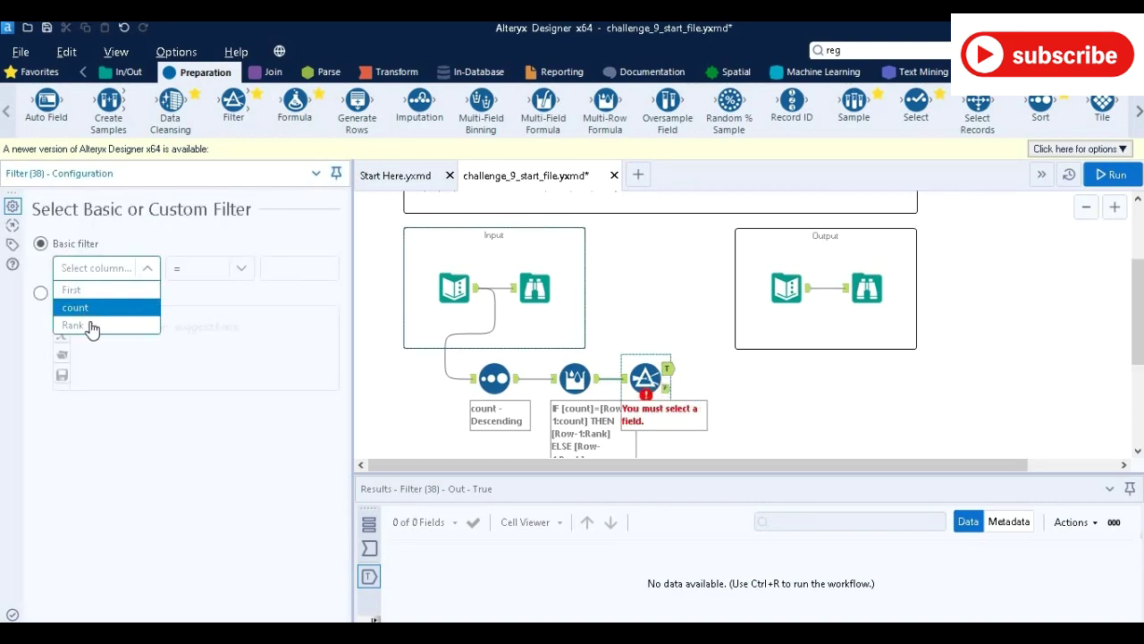
left_click(92, 328)
left_click(294, 265)
left_click(242, 272)
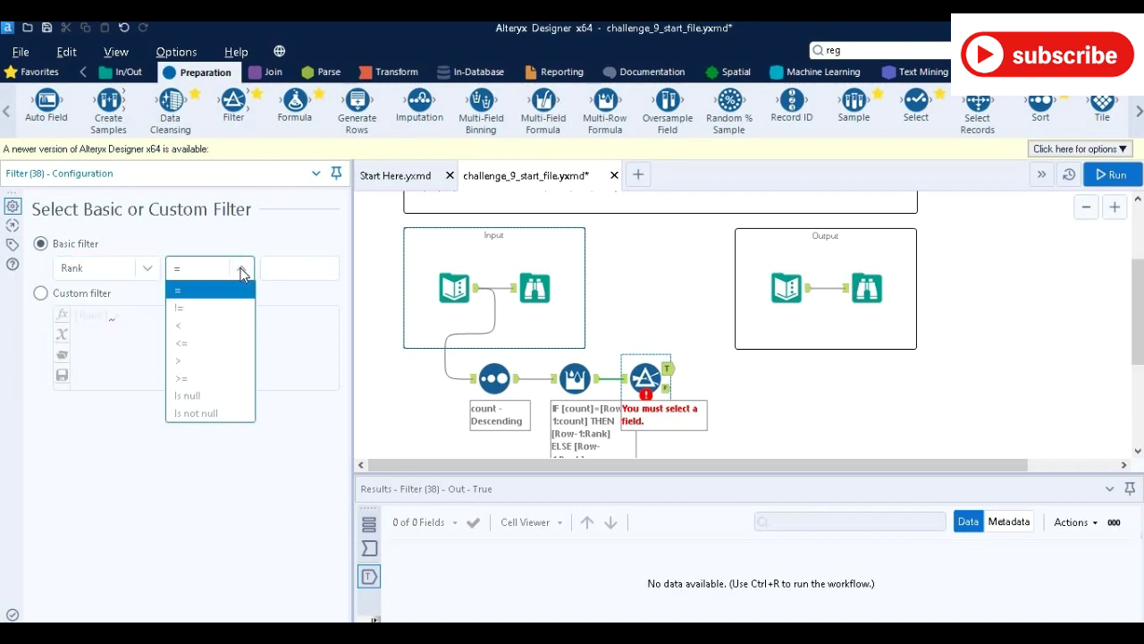
left_click(181, 343)
left_click(294, 267)
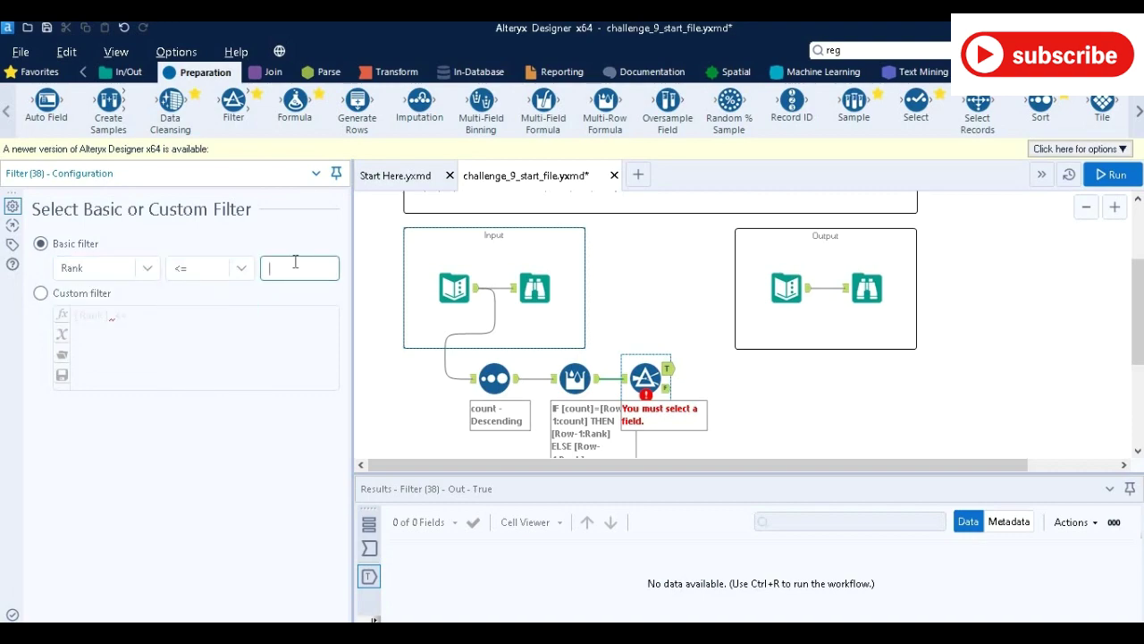
type("5")
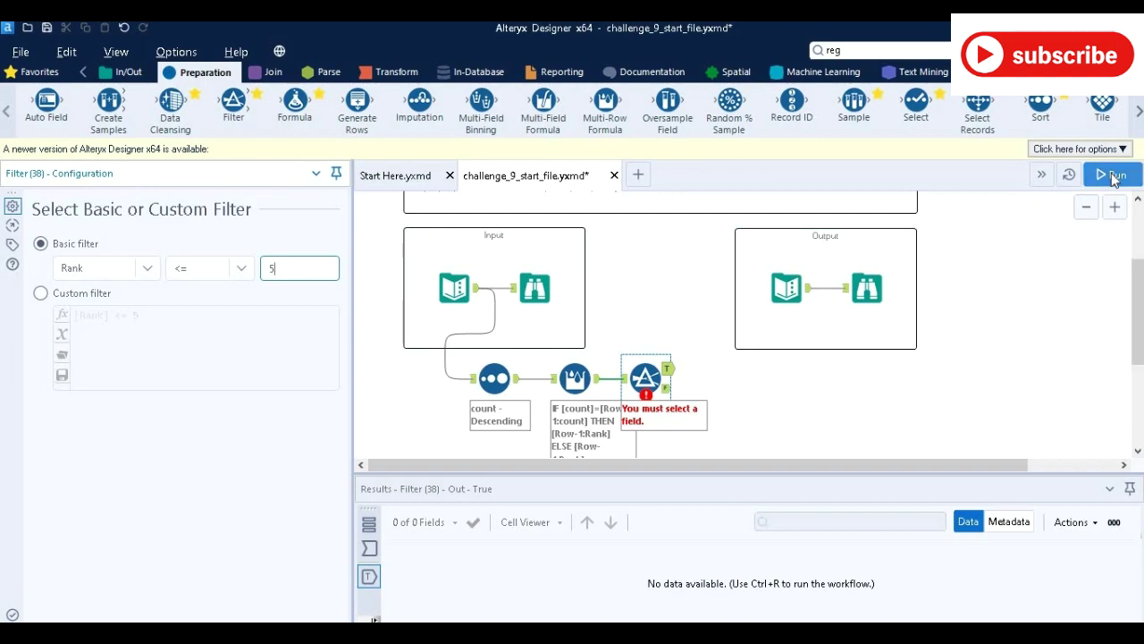
Step: Run the workflow and review all records in the Filter tool's True output
left_click(903, 357)
key("ctrl+r")
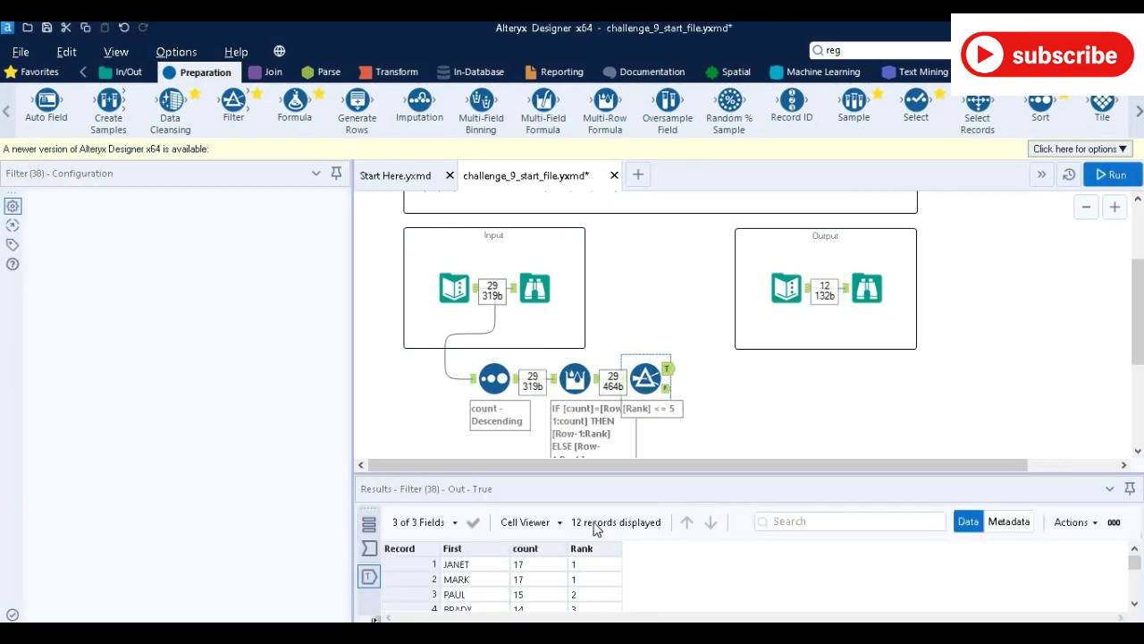
scroll(563, 580, "down", 3)
scroll(563, 580, "down", 1)
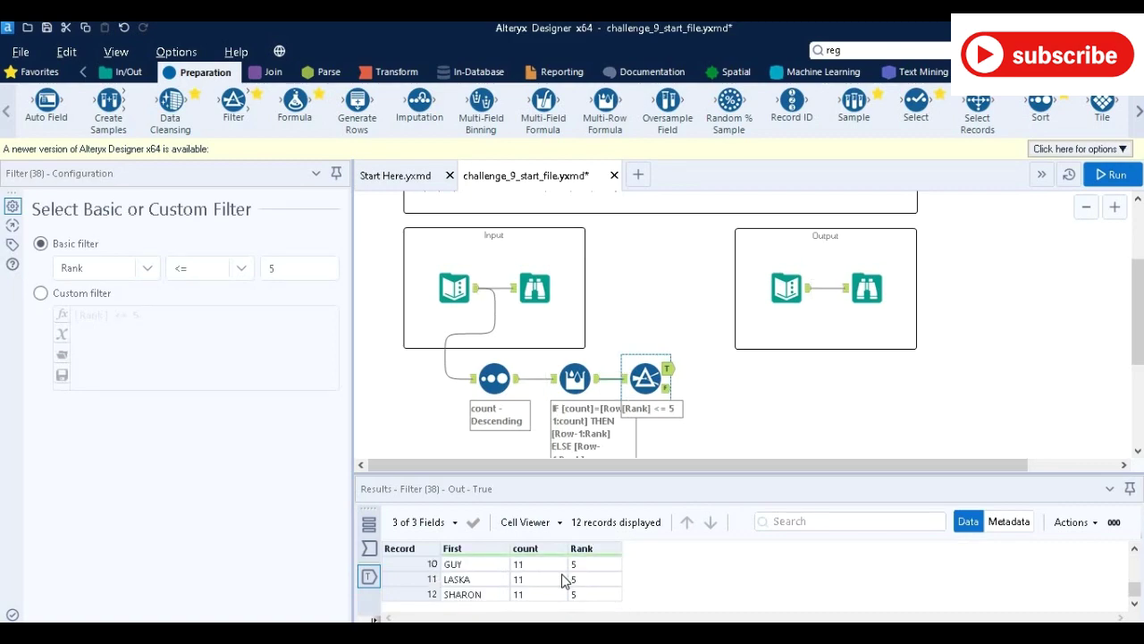
Step: Compare the records in the Output container's Browse tool with those in the Filter tool's True output
left_click(865, 278)
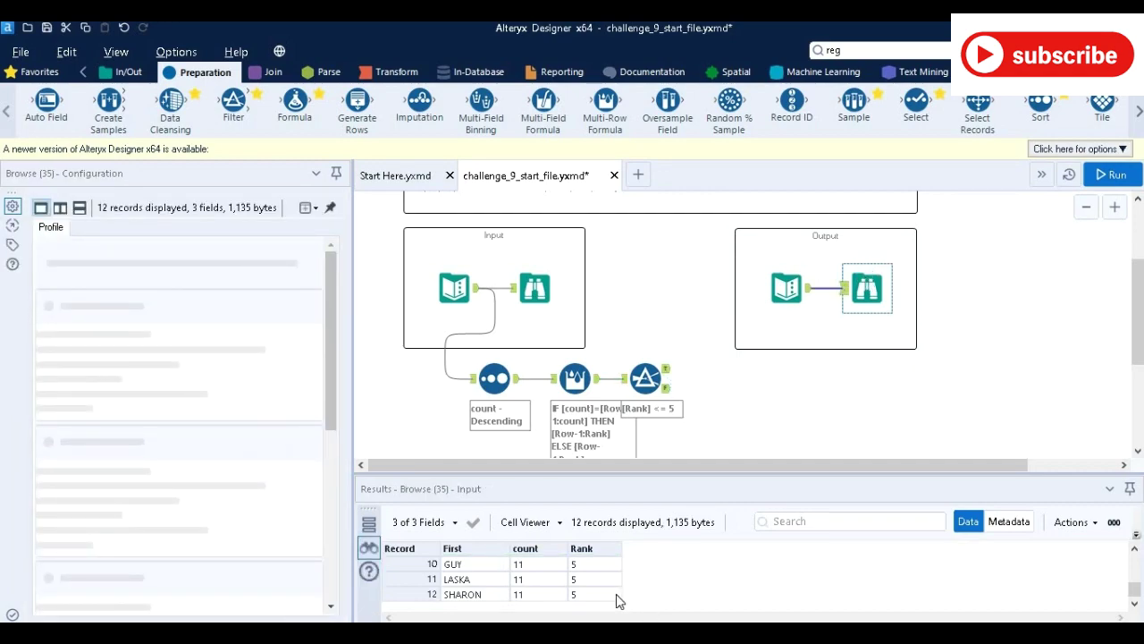
scroll(604, 579, "up", 3)
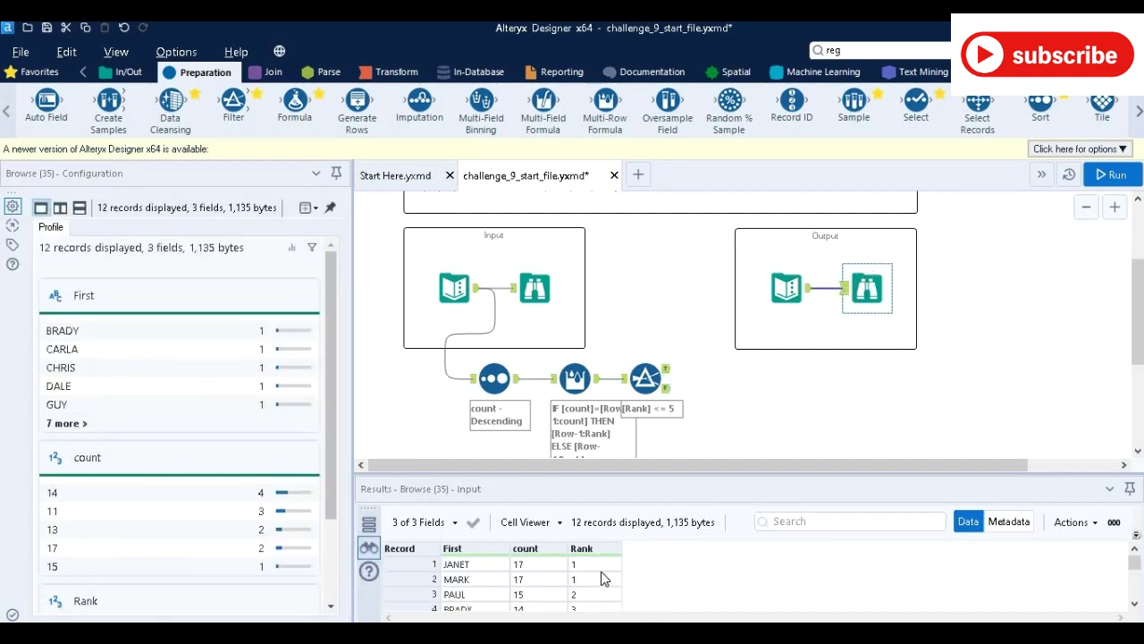
scroll(601, 572, "down", 3)
scroll(601, 570, "up", 3)
left_click(660, 381)
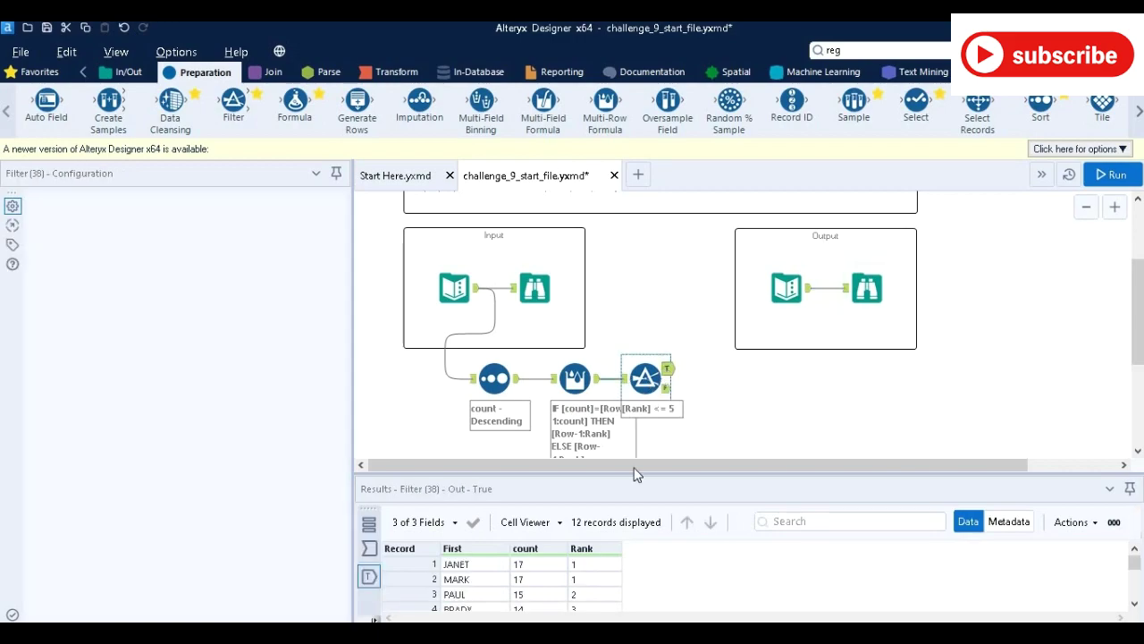
scroll(599, 578, "down", 3)
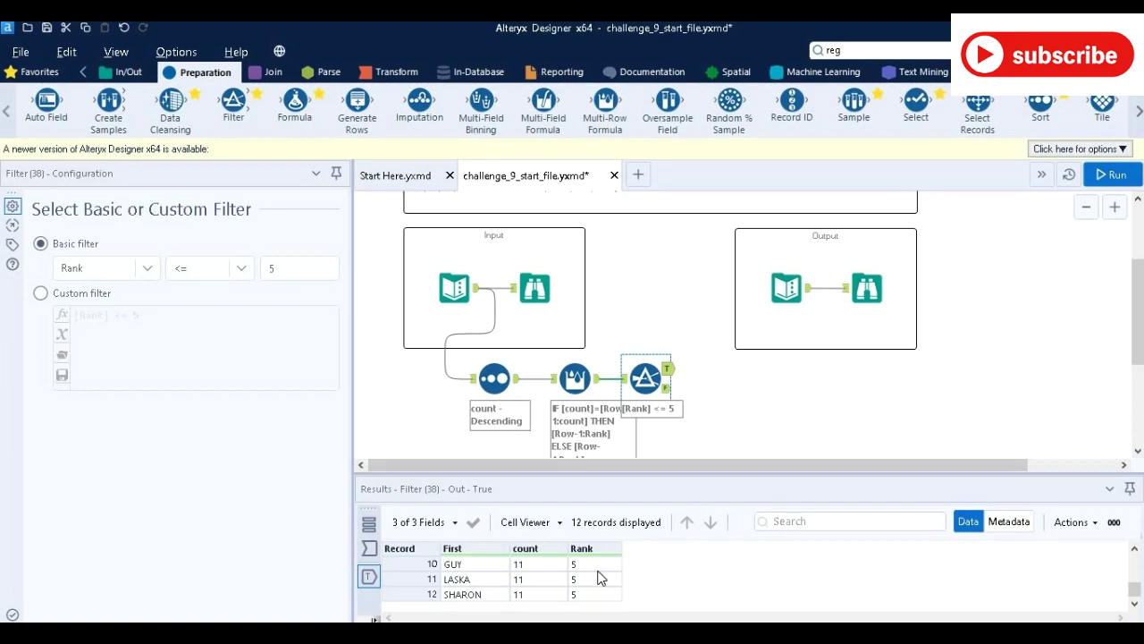
scroll(601, 578, "up", 3)
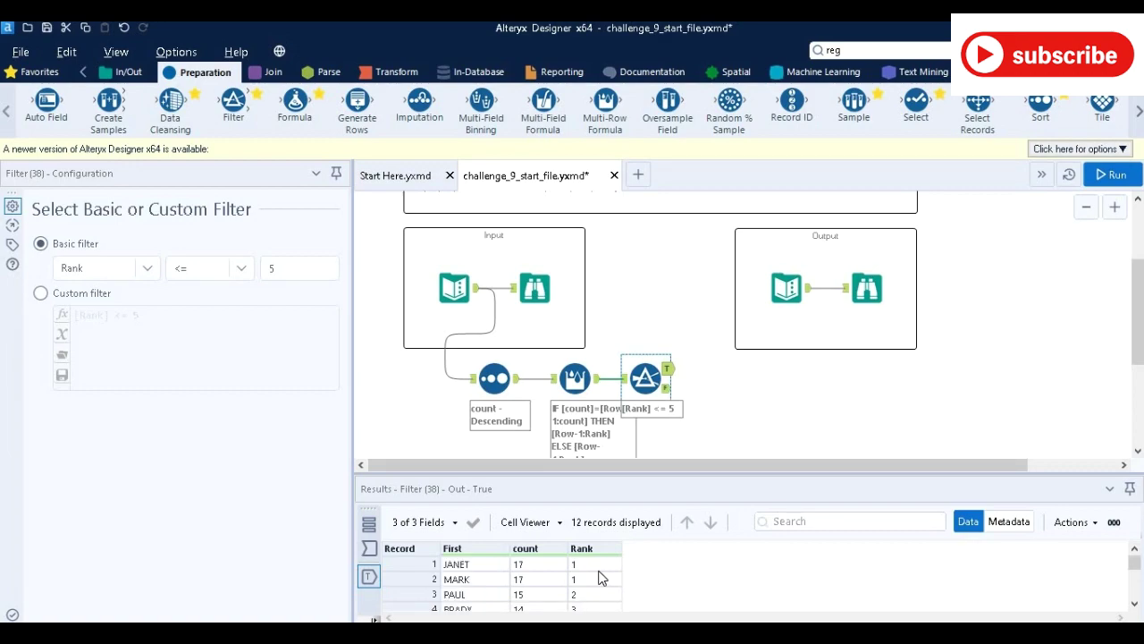